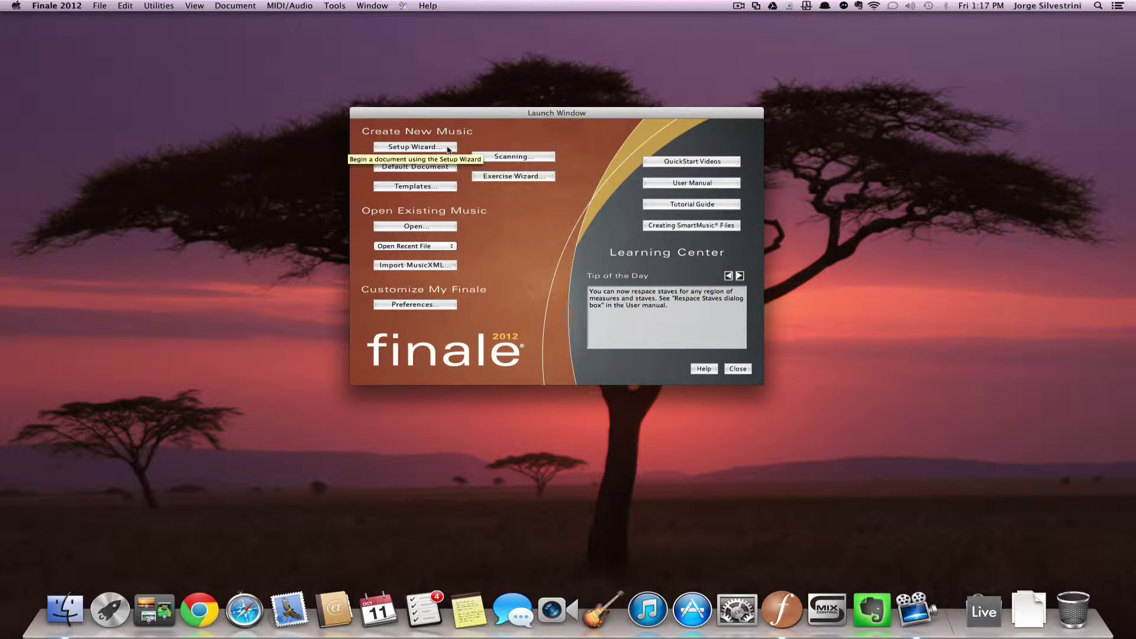
Step: Start a new score in Handwritten Style (Jazz Font) with a single Blank Staff
{"action": "left_click", "coordinate": [447, 147]}
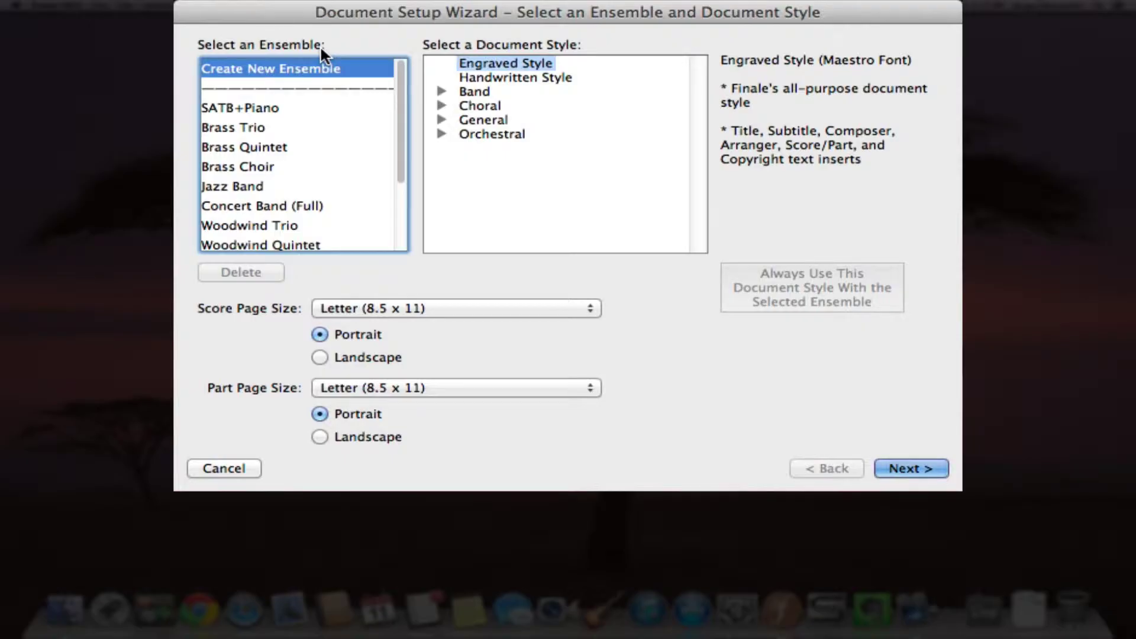
{"action": "left_click", "coordinate": [441, 118]}
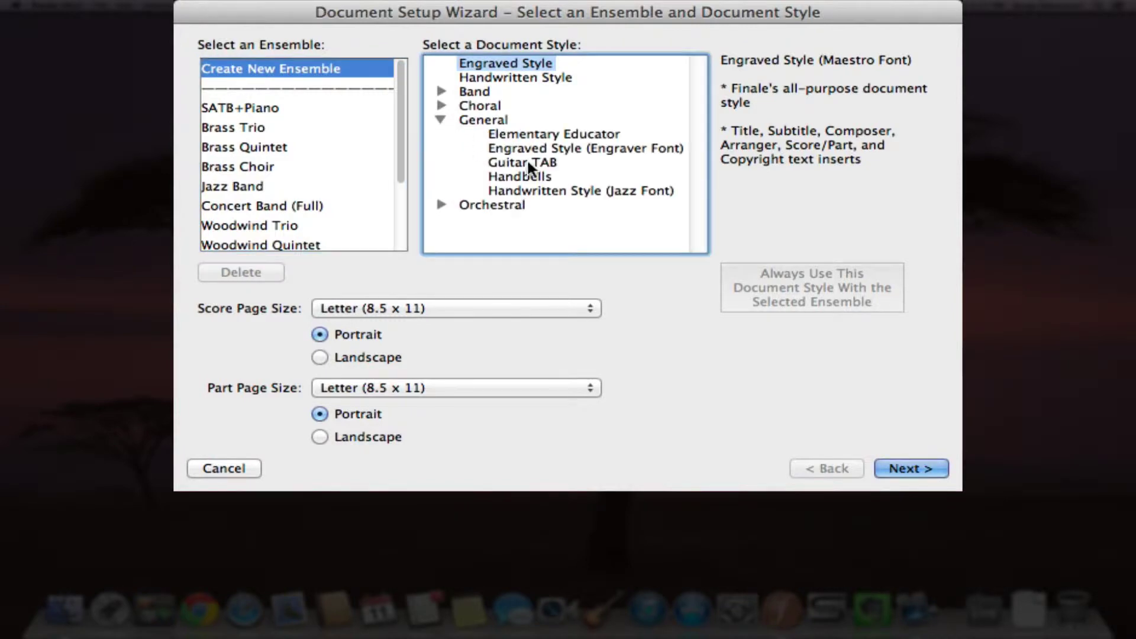
{"action": "left_click", "coordinate": [537, 190]}
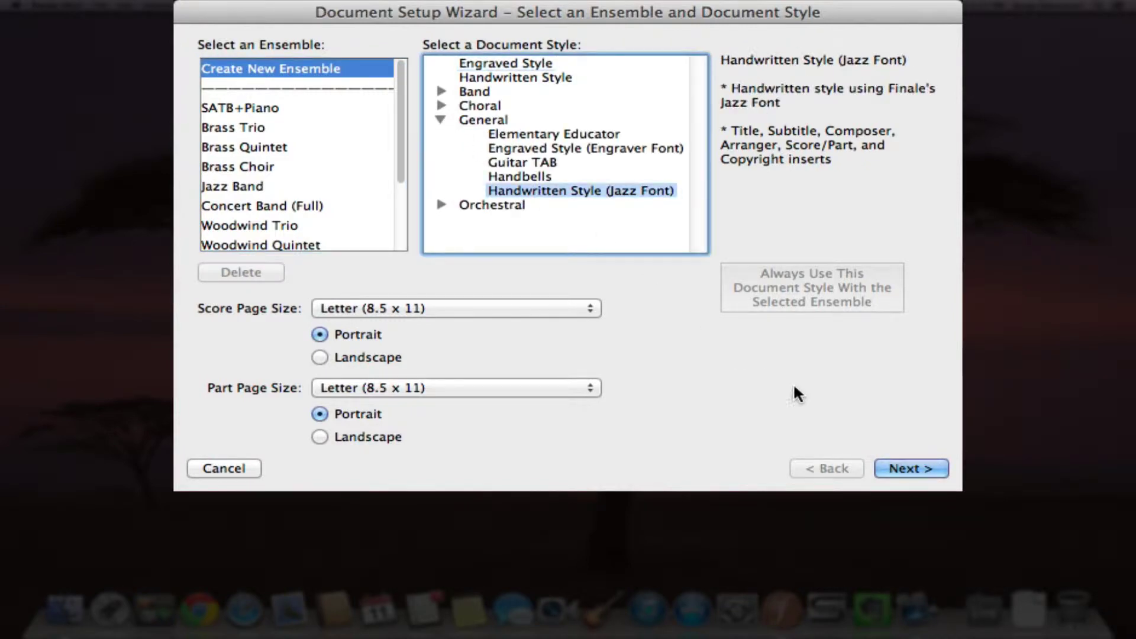
{"action": "left_click", "coordinate": [903, 469]}
{"action": "left_click", "coordinate": [426, 78]}
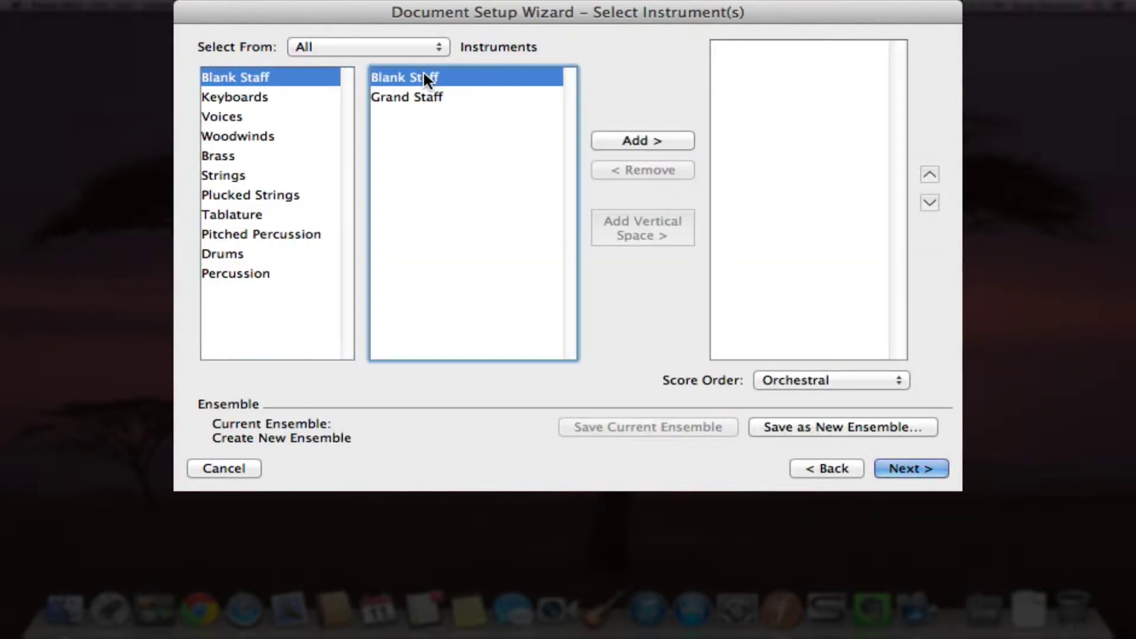
{"action": "left_click", "coordinate": [651, 141]}
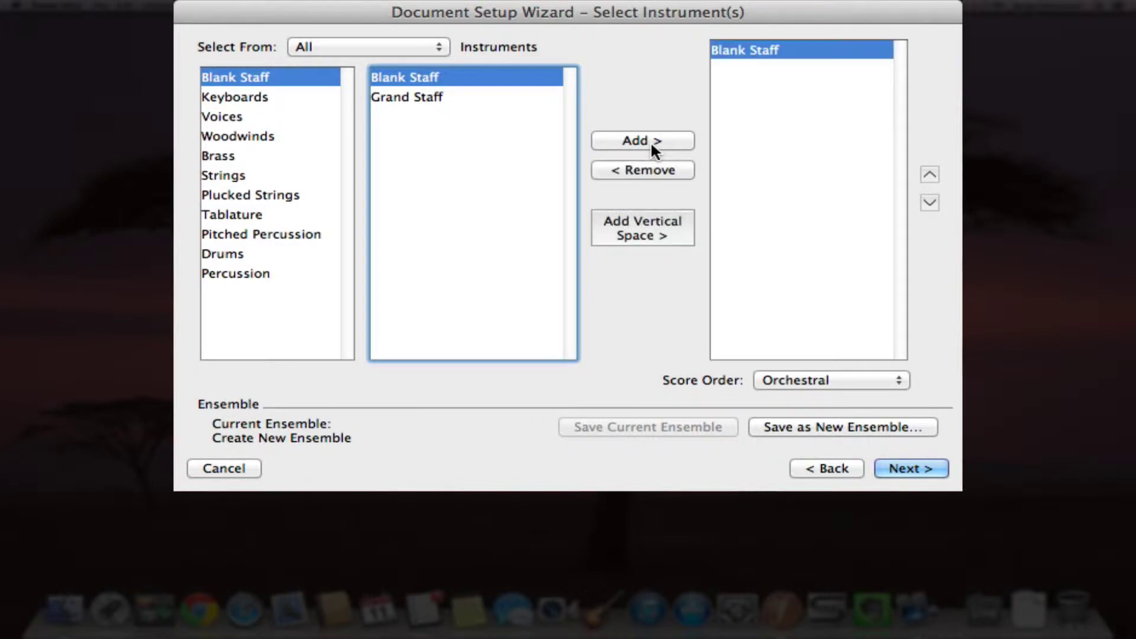
{"action": "left_click", "coordinate": [889, 468]}
Step: Title it 'Articulations', add the website subtitle and 2013 copyright, and set 2 measures
{"action": "type", "text": "Art"}
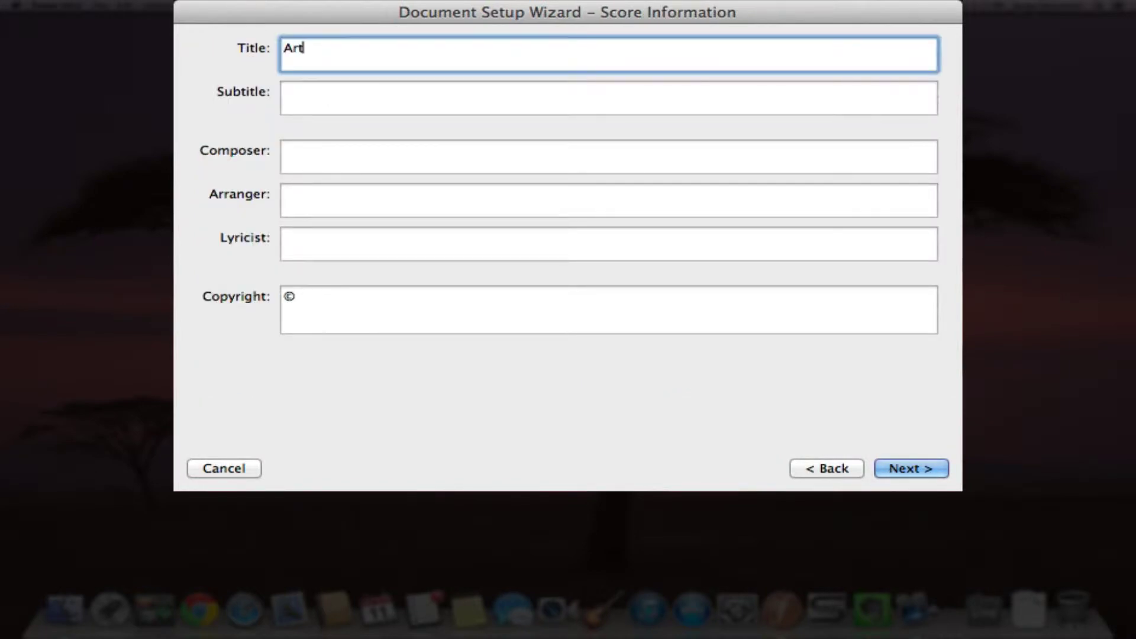
{"action": "type", "text": "idulations"}
{"action": "key", "text": "Tab"}
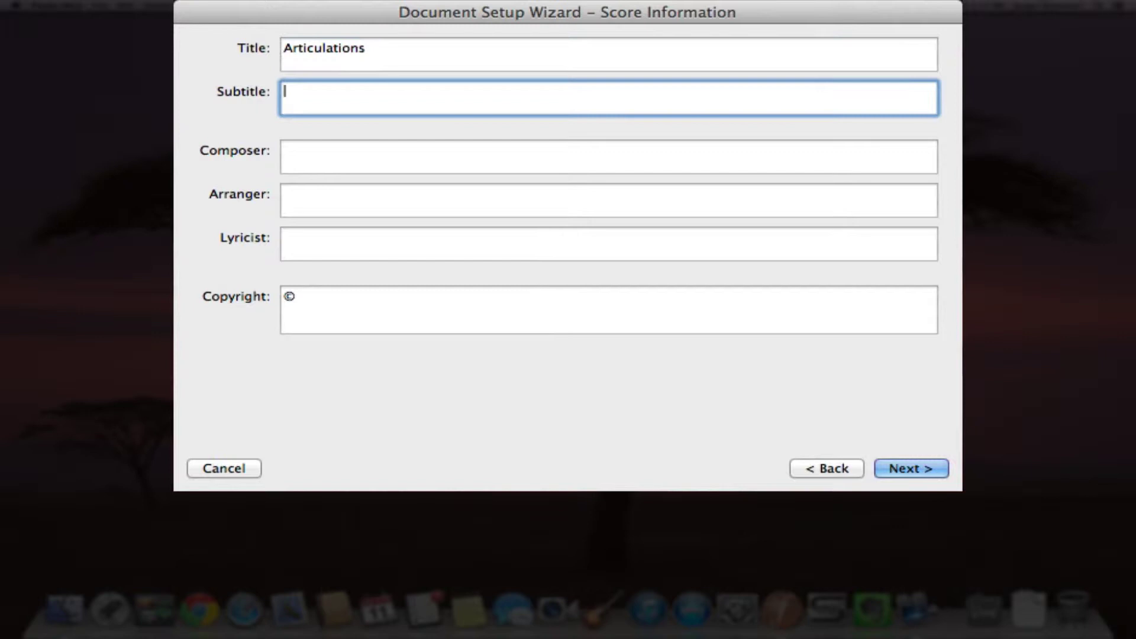
{"action": "type", "text": "www.JorgeSilvestrini.com"}
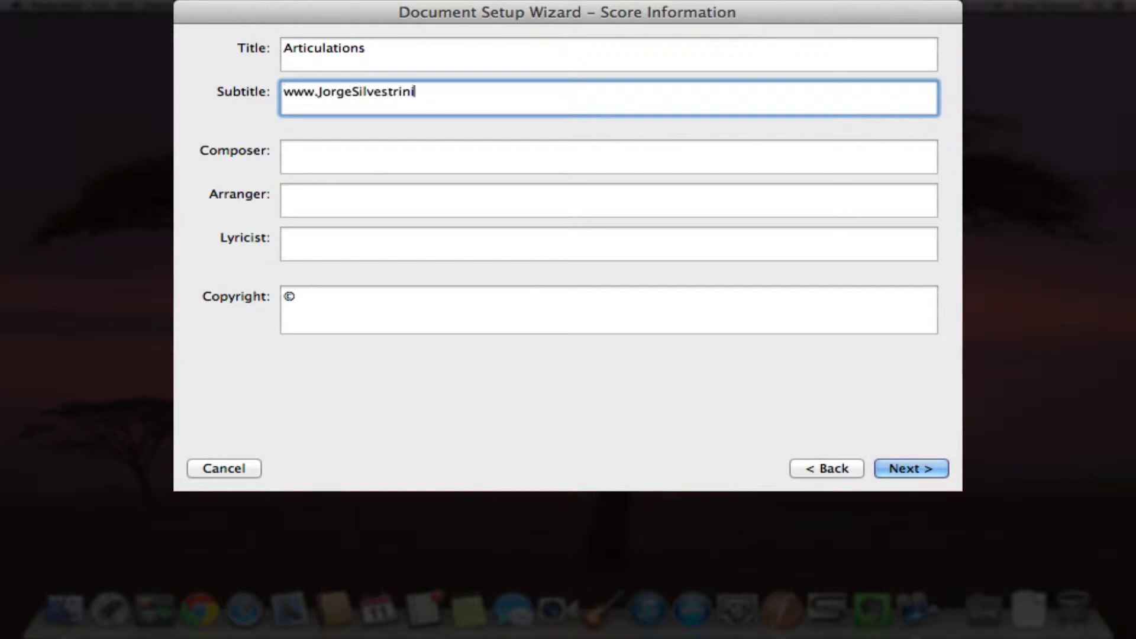
{"action": "key", "text": "Tab"}
{"action": "key", "text": "Tab"}
{"action": "key", "text": "Tab"}
{"action": "key", "text": "Tab"}
{"action": "key", "text": "Right"}
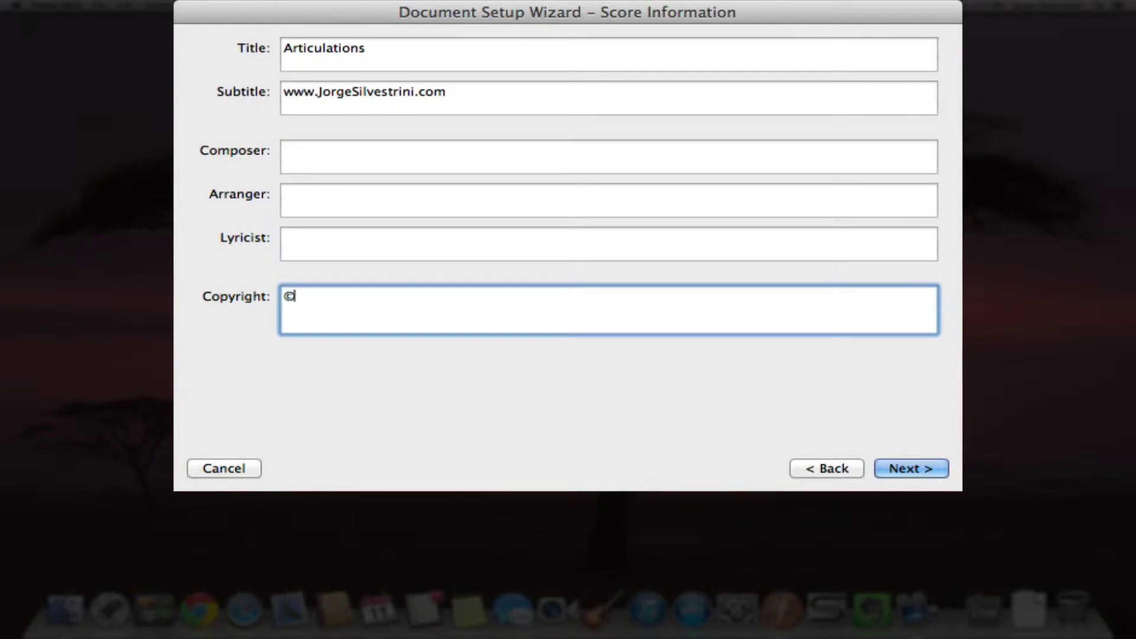
{"action": "type", "text": "2013"}
{"action": "left_click", "coordinate": [922, 467]}
{"action": "double_click", "coordinate": [529, 391]}
{"action": "type", "text": "2"}
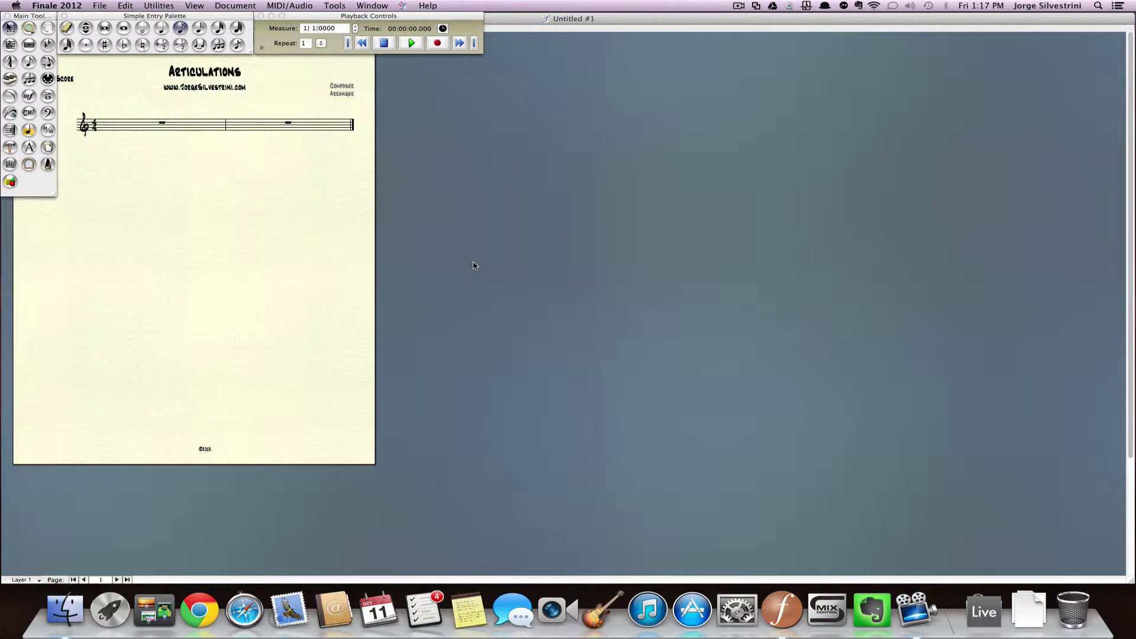
Step: In Part 1, enter quarter notes B and A at the start of measure 1
{"action": "key", "text": "super+2"}
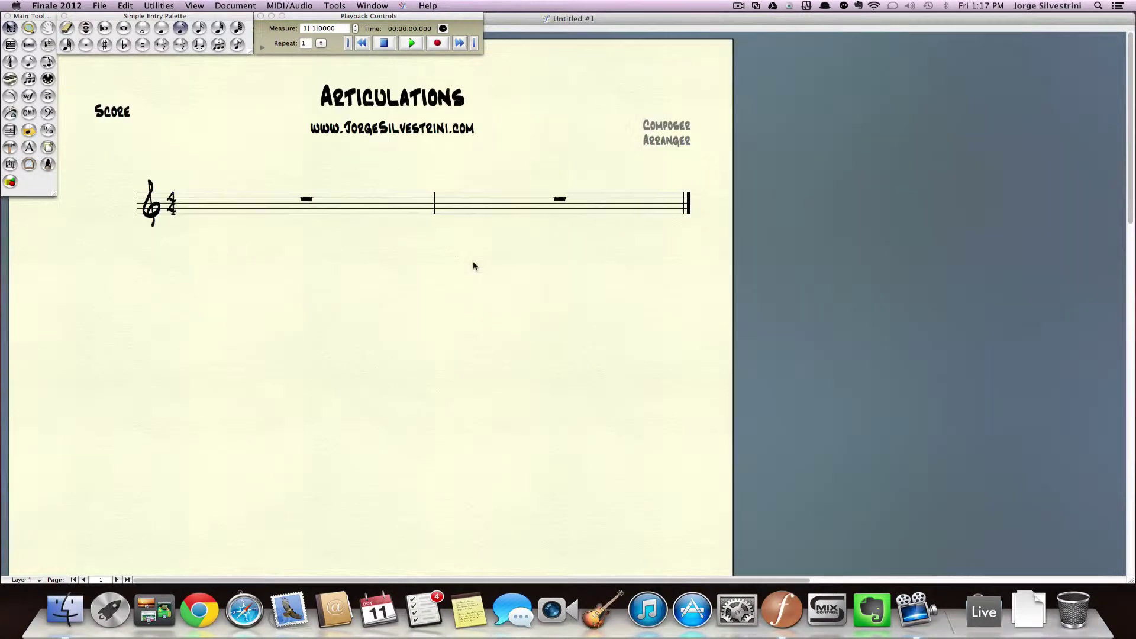
{"action": "key", "text": "super+equal"}
{"action": "key", "text": "super+minus"}
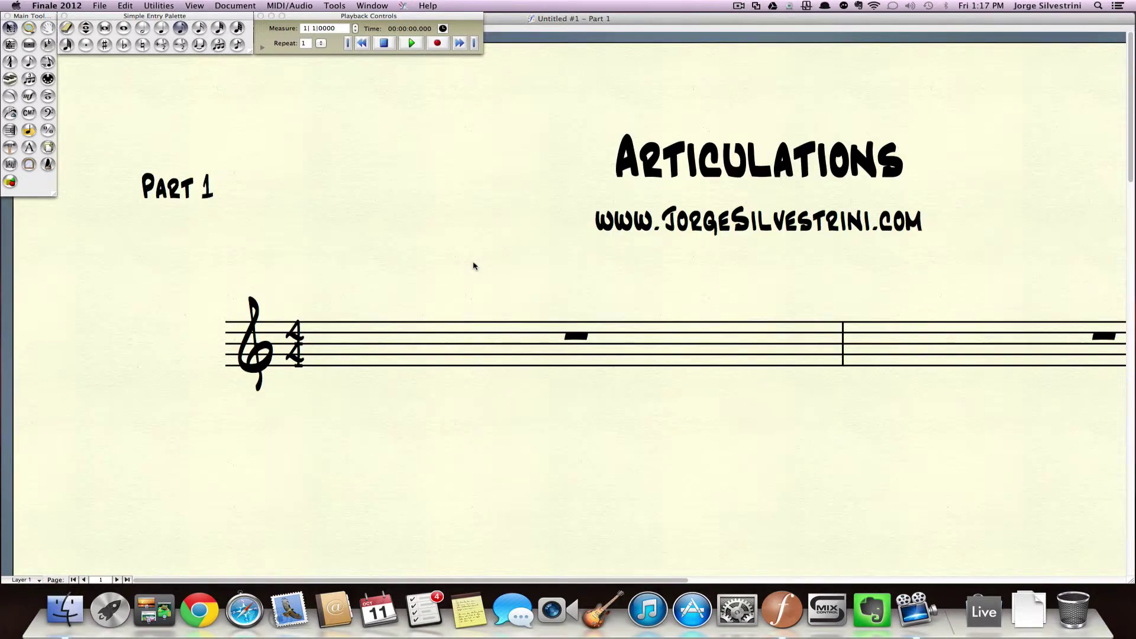
{"action": "key", "text": "super+minus"}
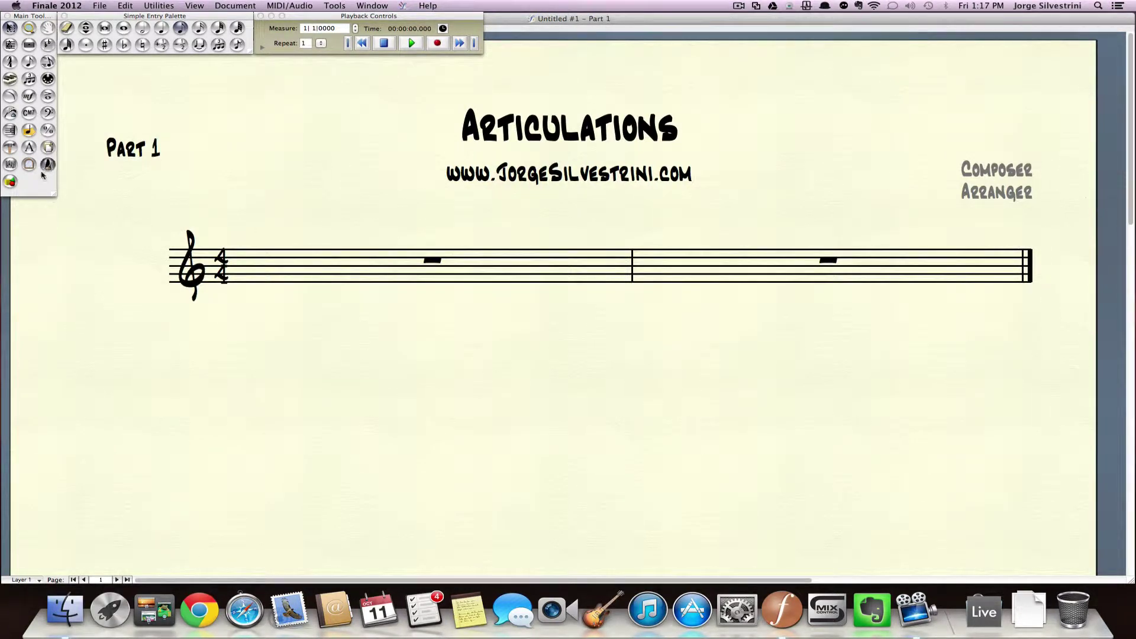
{"action": "left_click", "coordinate": [164, 29]}
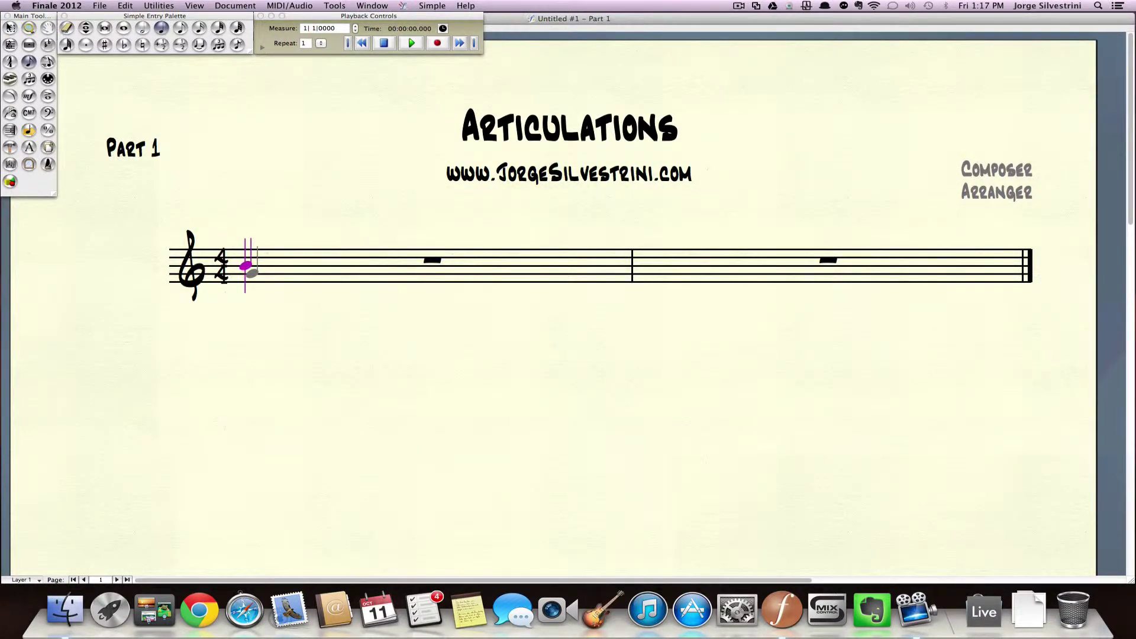
{"action": "left_click", "coordinate": [251, 272]}
{"action": "left_click", "coordinate": [325, 270]}
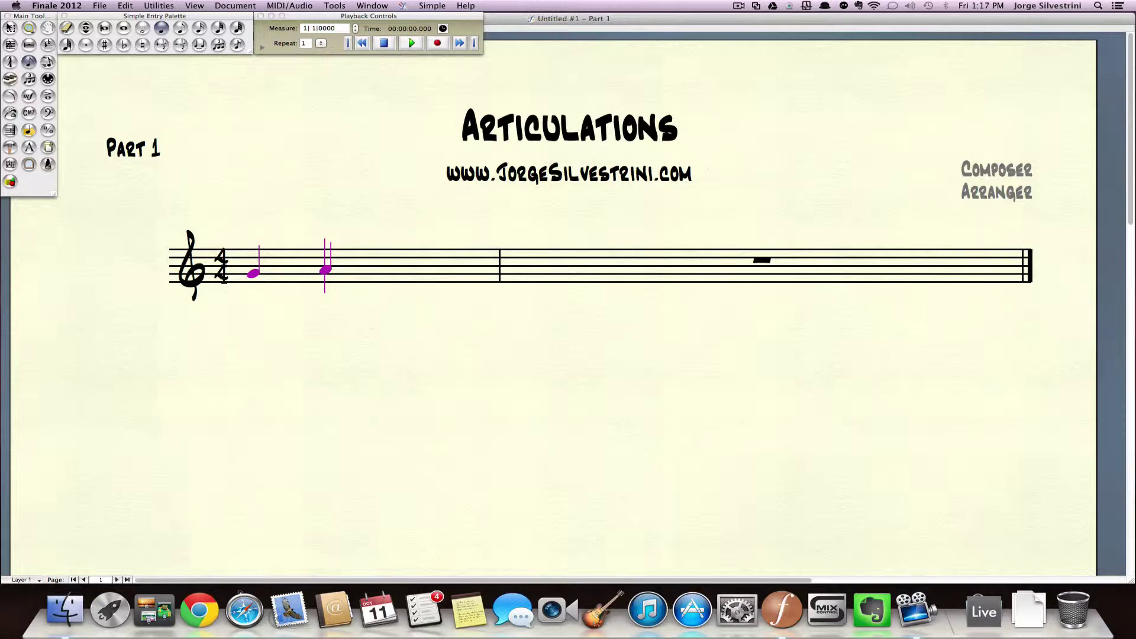
{"action": "key", "text": "Left"}
{"action": "key", "text": "Up"}
{"action": "key", "text": "Up"}
{"action": "key", "text": "Right"}
Step: Complete the melody with G, A, two B quarters and a half-note B, removing extra notes
{"action": "key", "text": "r"}
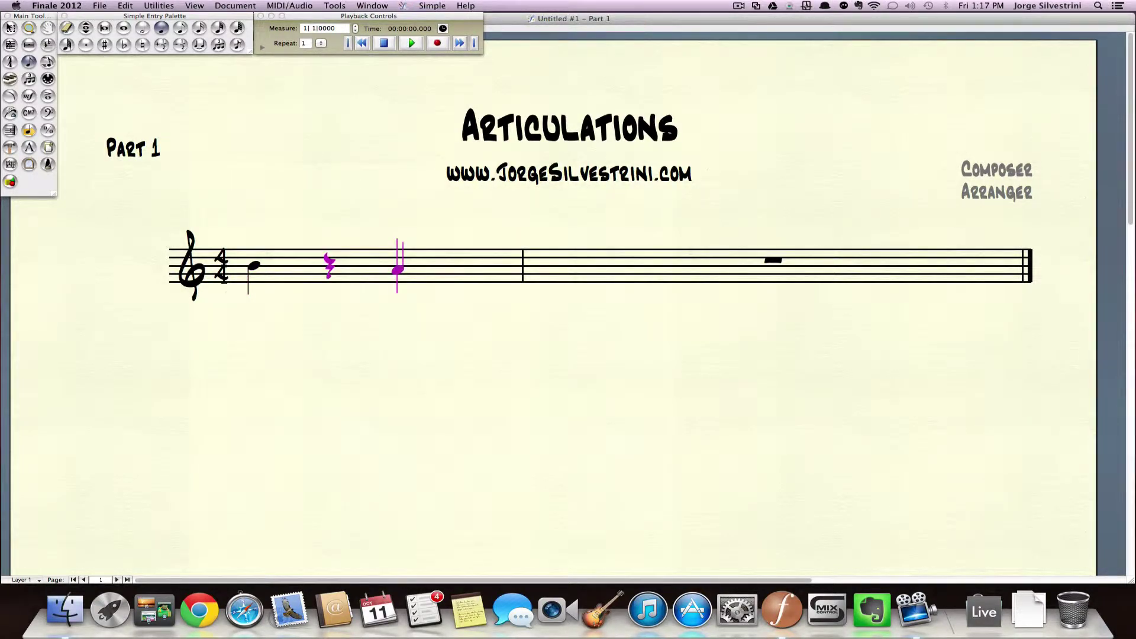
{"action": "key", "text": "Delete"}
{"action": "key", "text": "g"}
{"action": "key", "text": "g"}
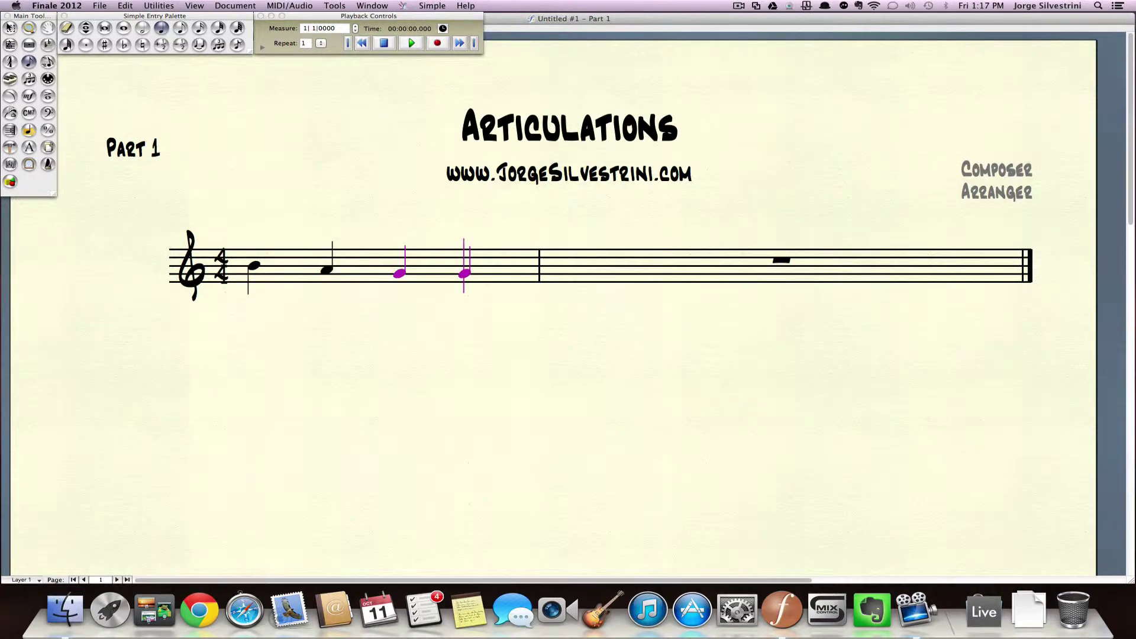
{"action": "key", "text": "Up"}
{"action": "key", "text": "b"}
{"action": "key", "text": "b"}
{"action": "key", "text": "b"}
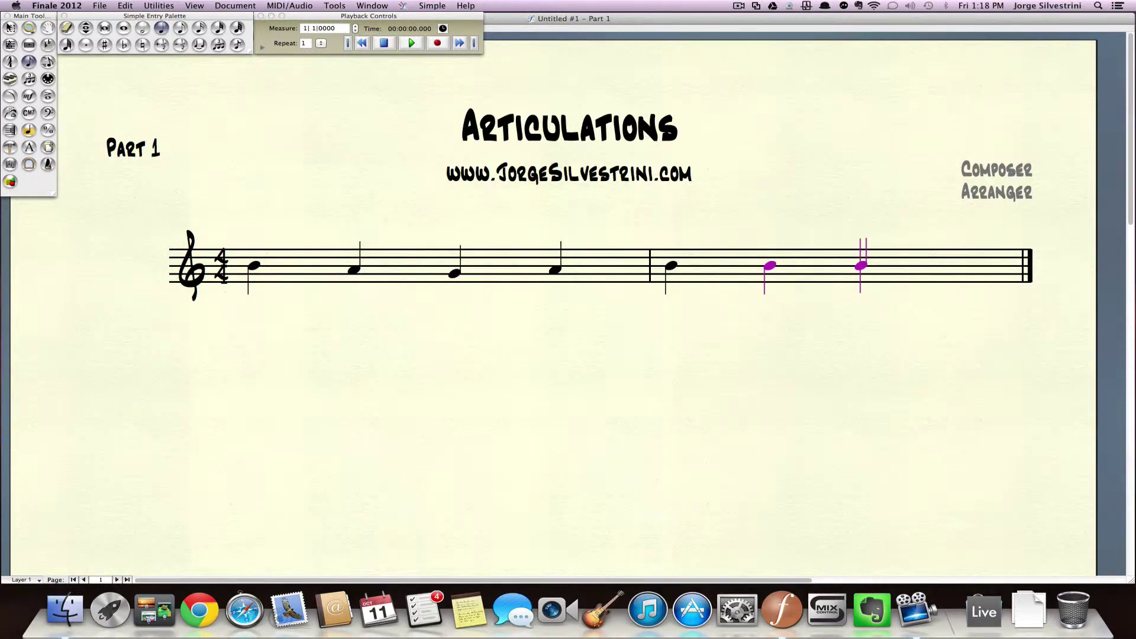
{"action": "key", "text": "6"}
{"action": "key", "text": "b"}
{"action": "key", "text": "Delete"}
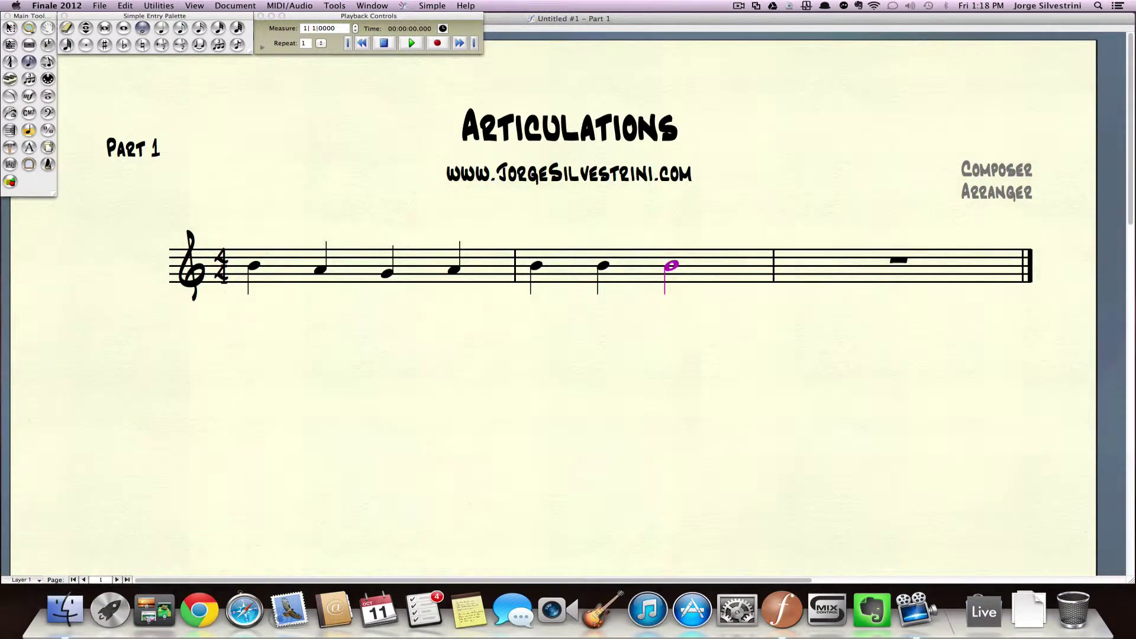
{"action": "key", "text": "Escape"}
{"action": "key", "text": "Escape"}
Step: Delete the empty third measure and select the Articulation Tool
{"action": "right_click", "coordinate": [788, 277]}
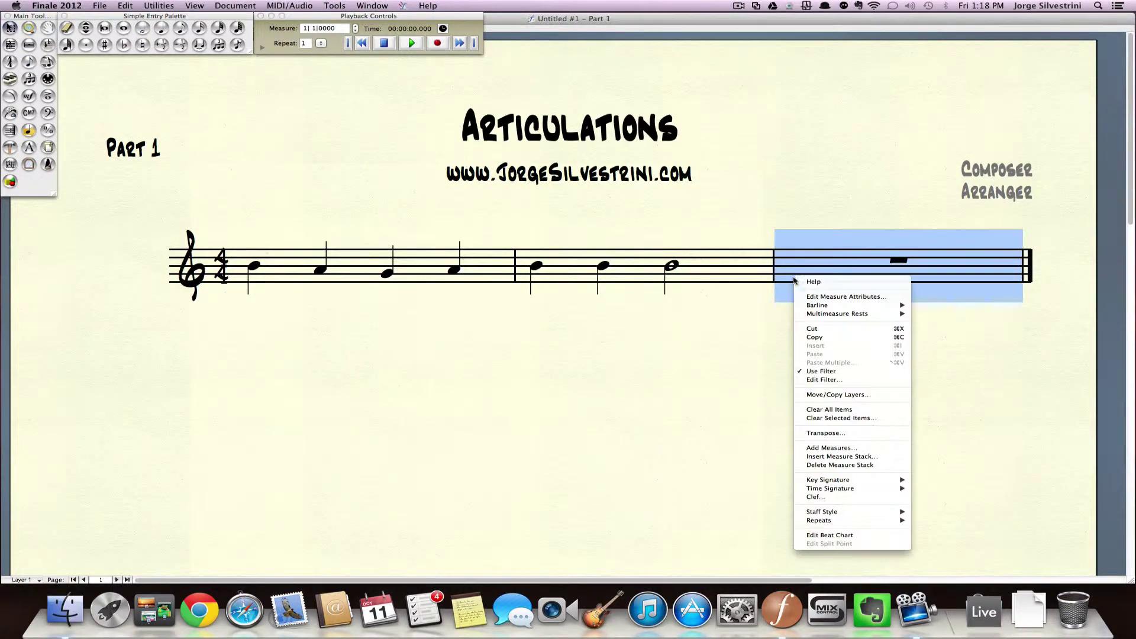
{"action": "left_click", "coordinate": [738, 431]}
{"action": "key", "text": "Delete"}
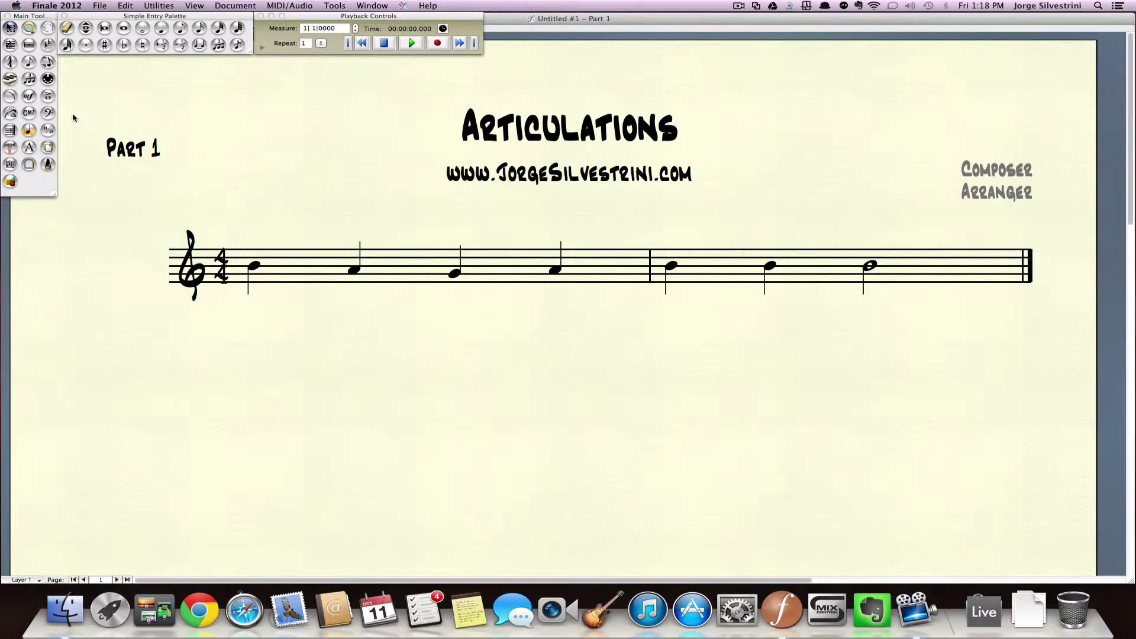
{"action": "left_click", "coordinate": [48, 101]}
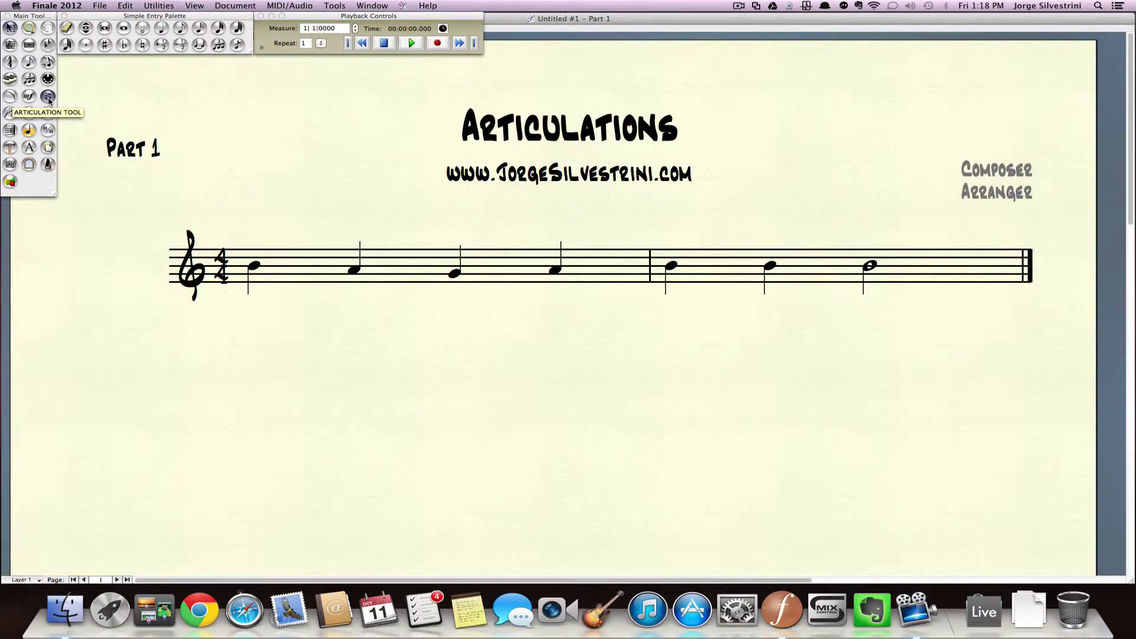
{"action": "left_click", "coordinate": [49, 102]}
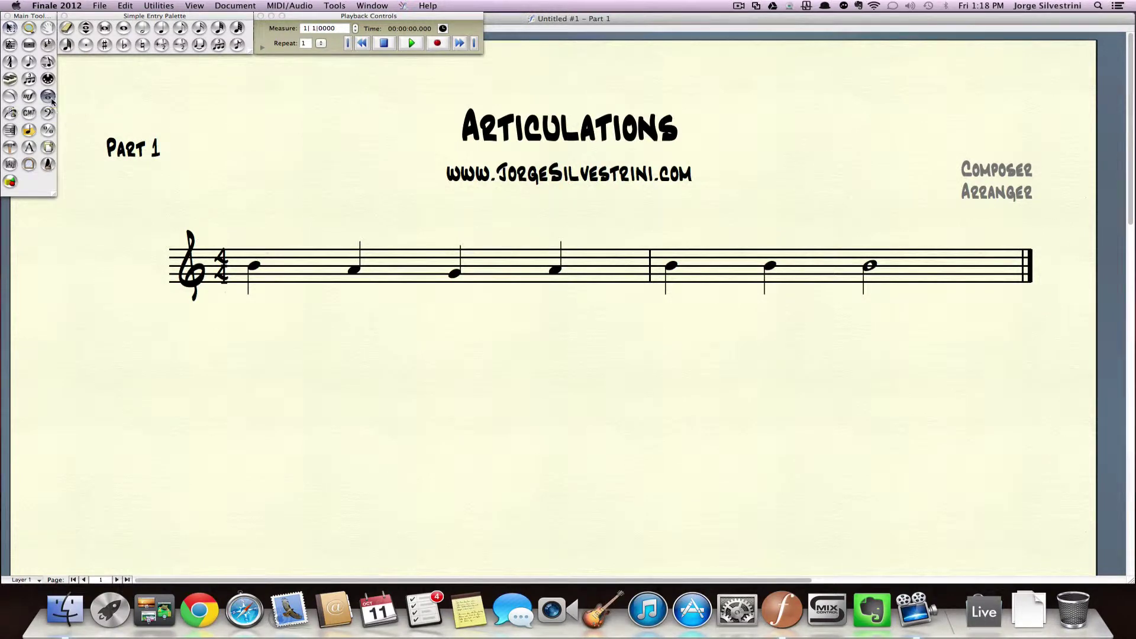
Step: Browse the articulation library and apply a staccato dot to the first note
{"action": "left_click", "coordinate": [254, 266]}
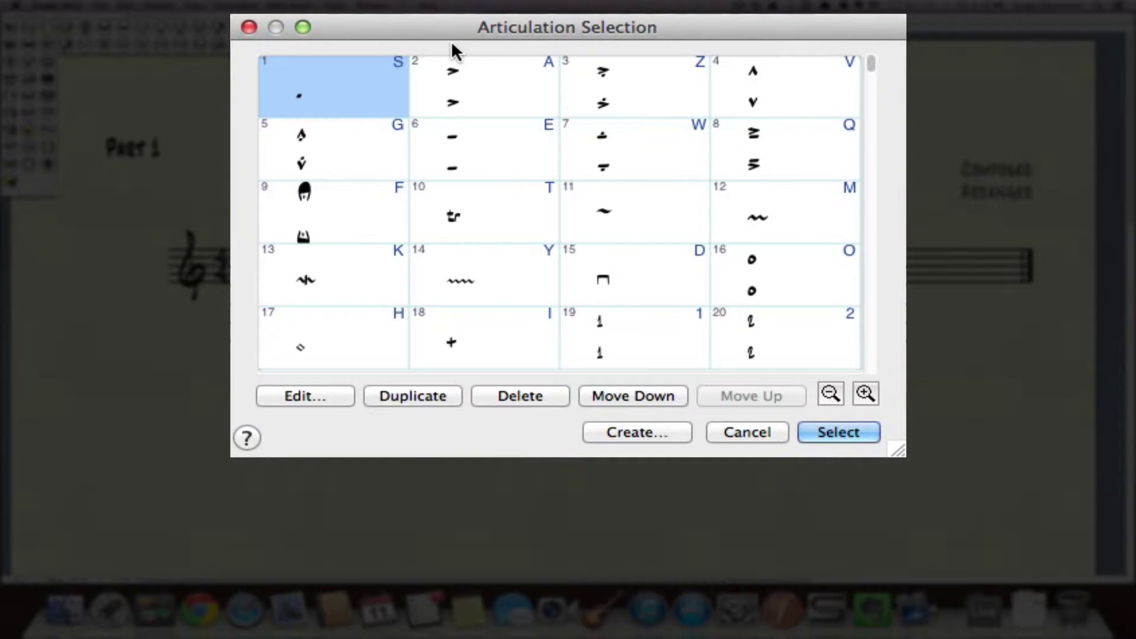
{"action": "left_click", "coordinate": [457, 105]}
{"action": "key", "text": "Right"}
{"action": "key", "text": "Right"}
{"action": "key", "text": "Down"}
{"action": "key", "text": "Down"}
{"action": "key", "text": "Down"}
{"action": "key", "text": "Down"}
{"action": "key", "text": "Down"}
{"action": "key", "text": "Down"}
{"action": "key", "text": "Down"}
{"action": "key", "text": "Down"}
{"action": "key", "text": "Down"}
{"action": "key", "text": "Down"}
{"action": "key", "text": "Down"}
{"action": "key", "text": "Down"}
{"action": "key", "text": "Down"}
{"action": "key", "text": "Down"}
{"action": "key", "text": "Down"}
{"action": "key", "text": "Down"}
{"action": "key", "text": "Down"}
{"action": "key", "text": "Down"}
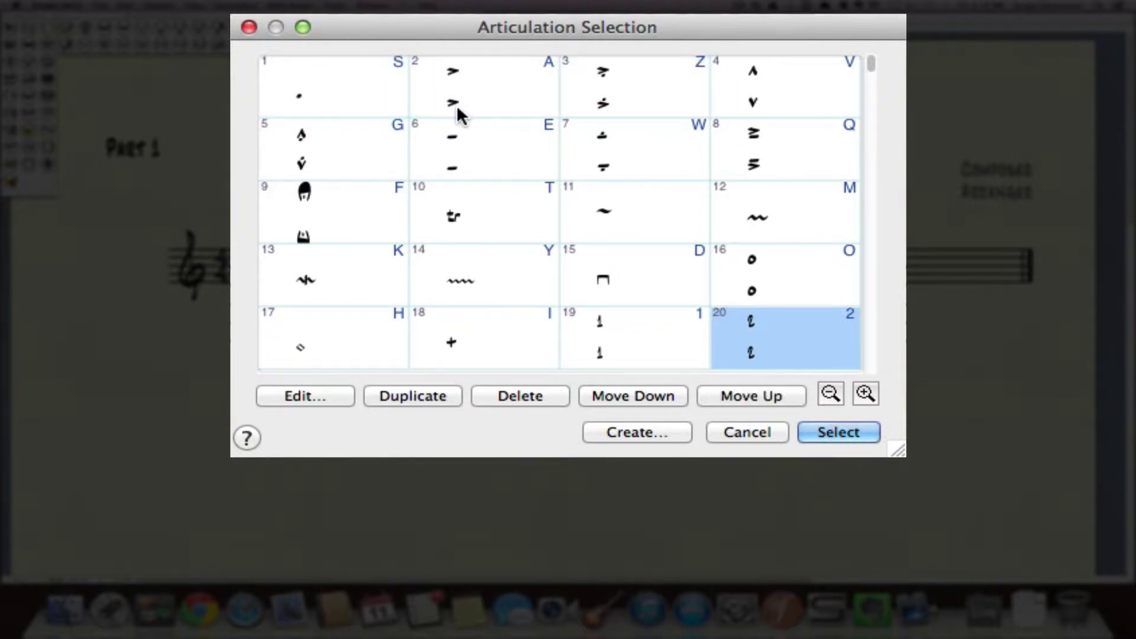
{"action": "key", "text": "Up"}
{"action": "key", "text": "Up"}
{"action": "key", "text": "Up"}
{"action": "key", "text": "Up"}
{"action": "key", "text": "Up"}
{"action": "key", "text": "Up"}
{"action": "key", "text": "Up"}
{"action": "key", "text": "Up"}
{"action": "key", "text": "Up"}
{"action": "key", "text": "Up"}
{"action": "key", "text": "Up"}
{"action": "key", "text": "Up"}
{"action": "key", "text": "Up"}
{"action": "key", "text": "Up"}
{"action": "key", "text": "Up"}
{"action": "key", "text": "Up"}
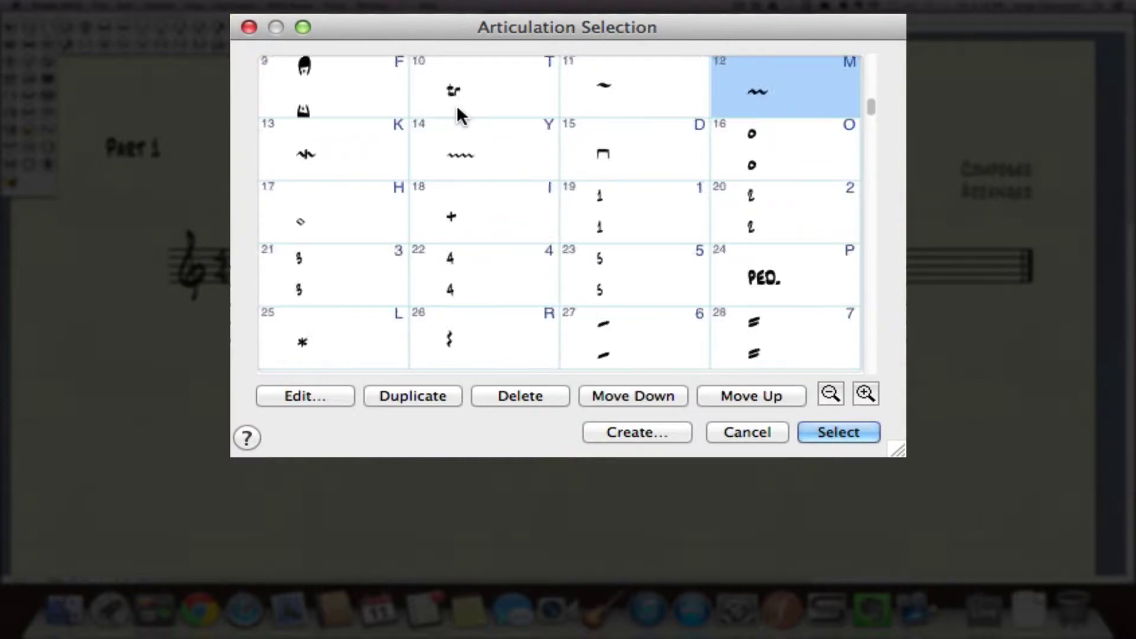
{"action": "key", "text": "Up"}
{"action": "key", "text": "Up"}
{"action": "key", "text": "Left"}
{"action": "key", "text": "Left"}
{"action": "key", "text": "Left"}
{"action": "key", "text": "Right"}
{"action": "key", "text": "Left"}
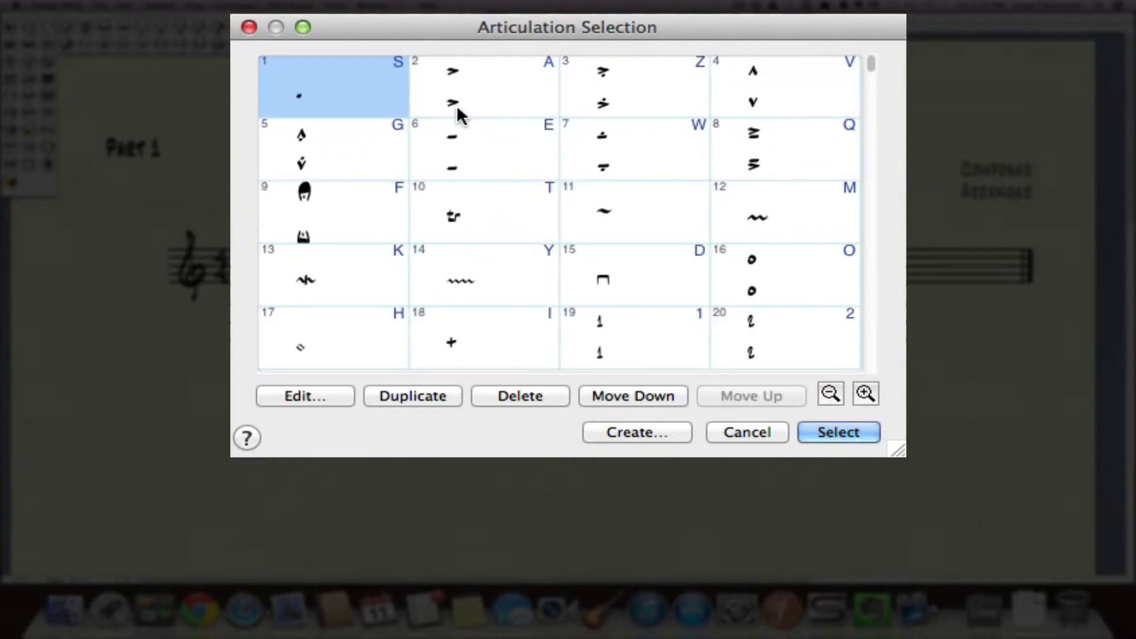
{"action": "key", "text": "Down"}
{"action": "key", "text": "Down"}
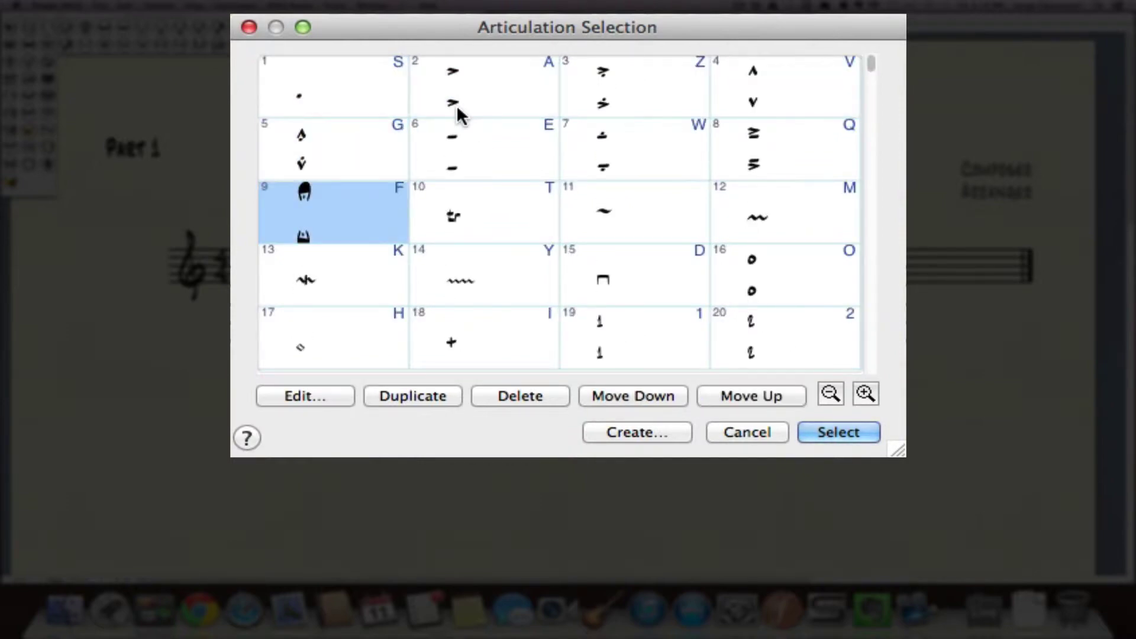
{"action": "key", "text": "Right"}
{"action": "key", "text": "Right"}
{"action": "key", "text": "Down"}
{"action": "key", "text": "Down"}
{"action": "key", "text": "Down"}
{"action": "key", "text": "Down"}
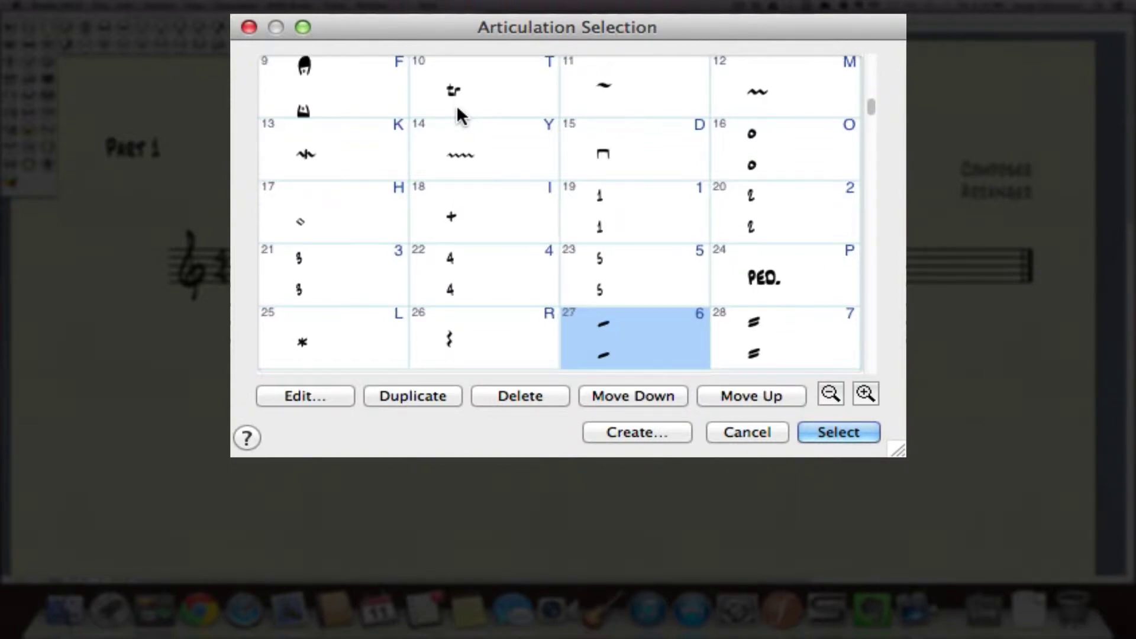
{"action": "key", "text": "Down"}
{"action": "key", "text": "Down"}
{"action": "key", "text": "Down"}
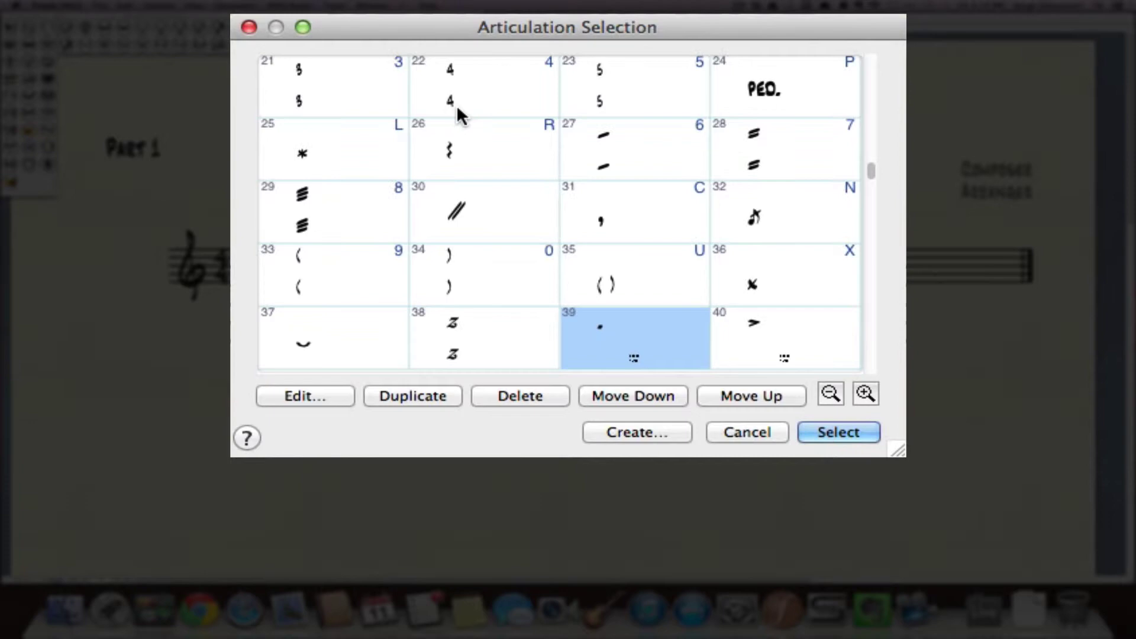
{"action": "key", "text": "Down"}
{"action": "key", "text": "Down"}
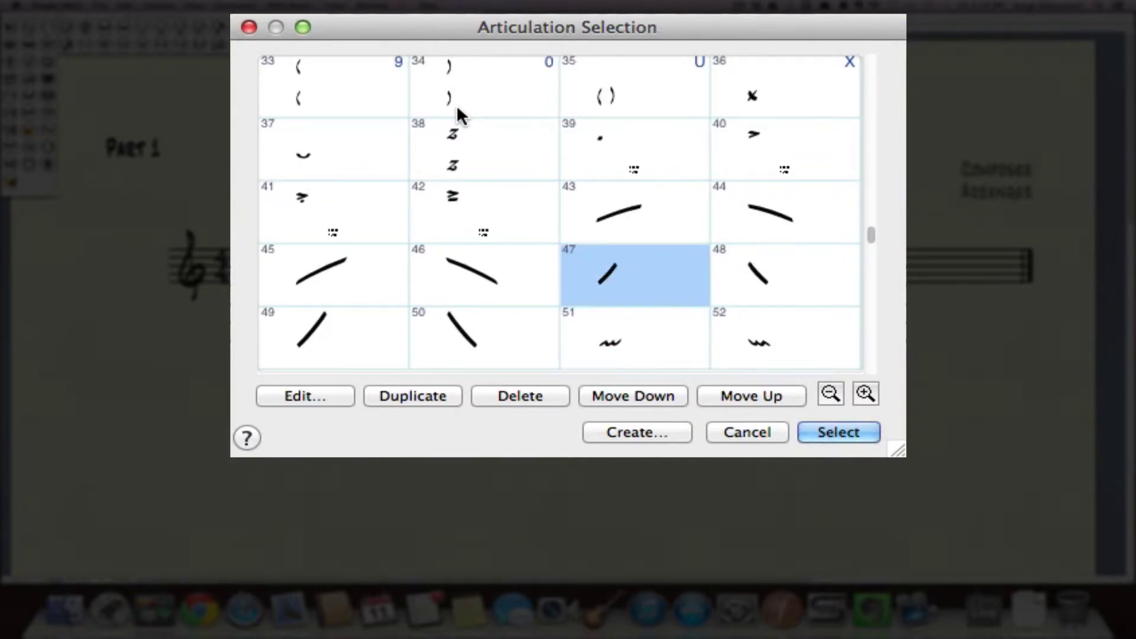
{"action": "key", "text": "Up"}
{"action": "key", "text": "Down"}
{"action": "key", "text": "Right"}
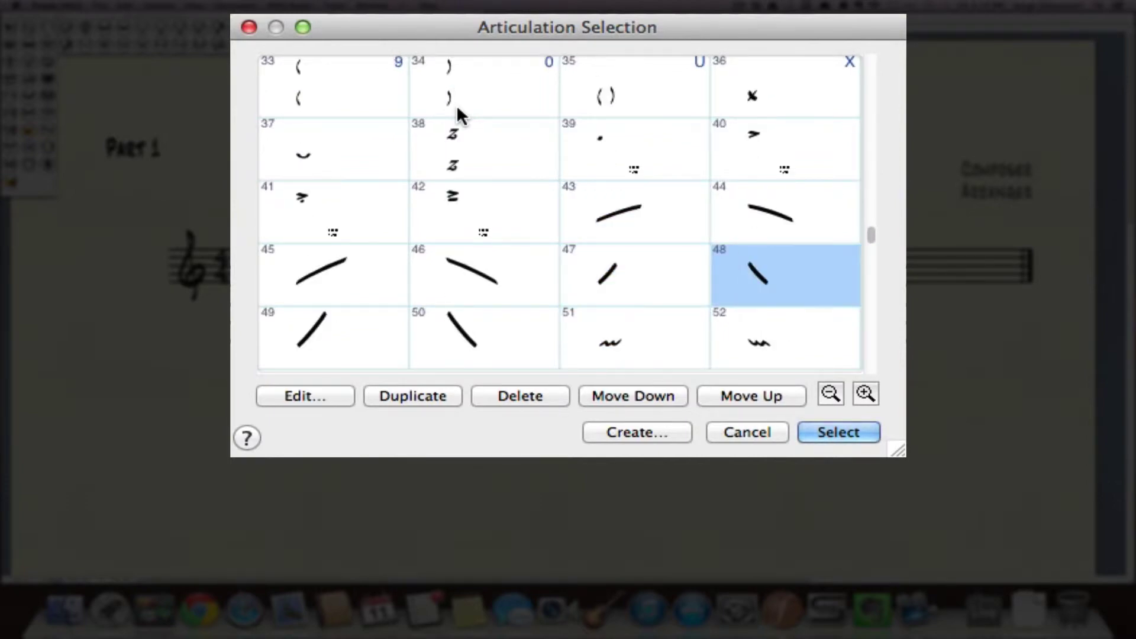
{"action": "key", "text": "Down"}
{"action": "key", "text": "Down"}
{"action": "key", "text": "Down"}
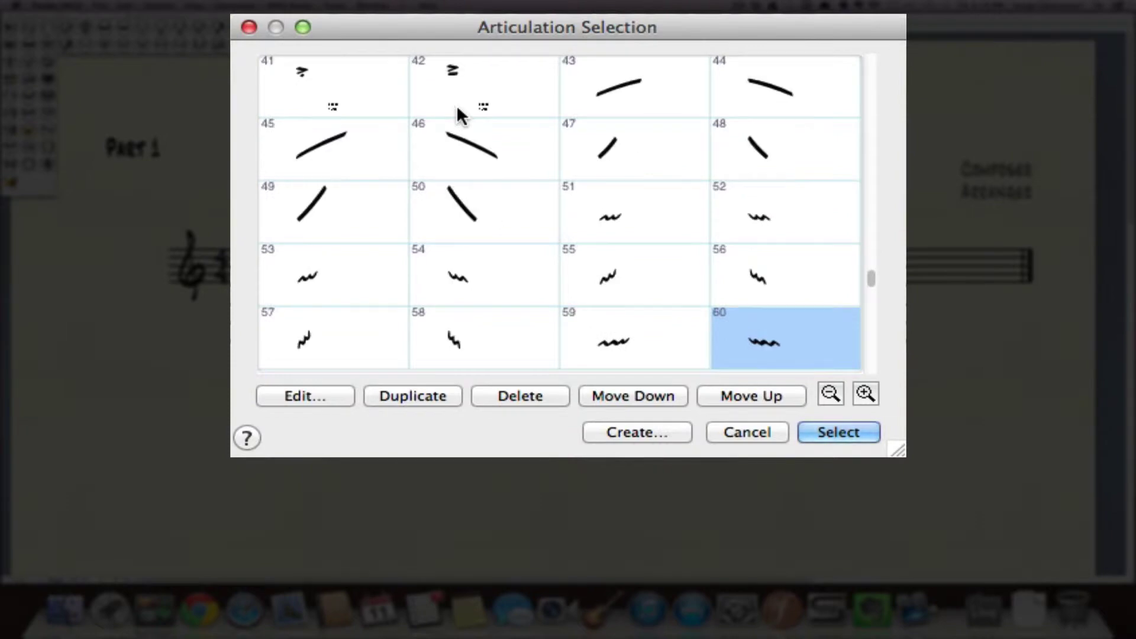
{"action": "key", "text": "Down"}
{"action": "key", "text": "Down"}
{"action": "key", "text": "Down"}
{"action": "key", "text": "Up"}
{"action": "key", "text": "Up"}
{"action": "key", "text": "Up"}
{"action": "key", "text": "Up"}
{"action": "key", "text": "Up"}
{"action": "key", "text": "Up"}
{"action": "key", "text": "Up"}
{"action": "key", "text": "Up"}
{"action": "key", "text": "Up"}
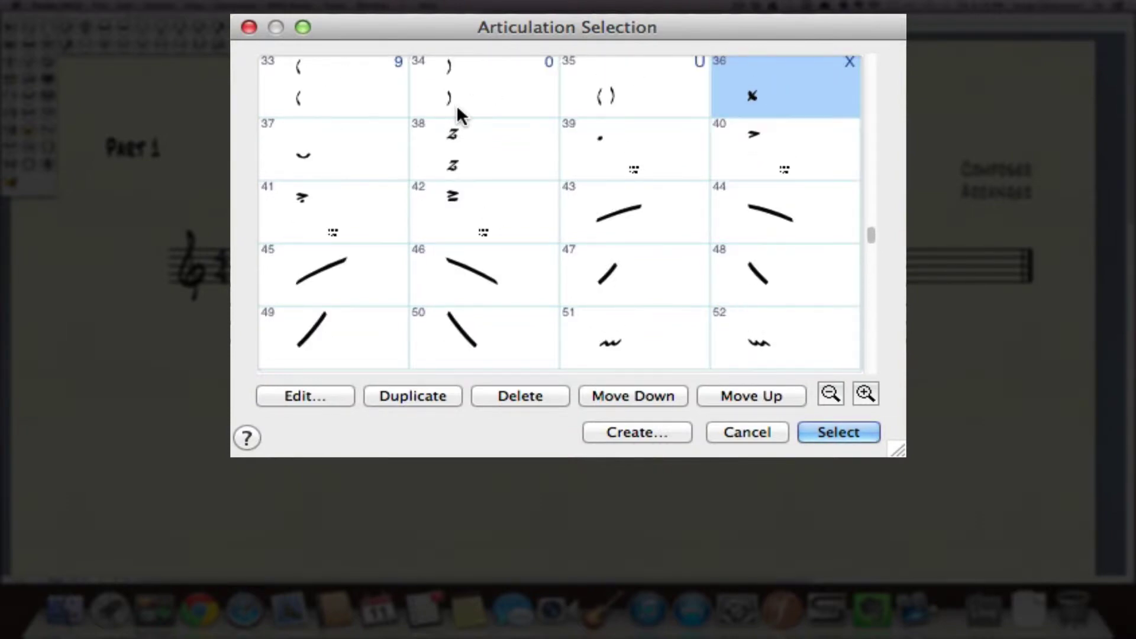
{"action": "key", "text": "Up"}
{"action": "key", "text": "Up"}
{"action": "key", "text": "Up"}
{"action": "key", "text": "Up"}
{"action": "key", "text": "Up"}
{"action": "key", "text": "Up"}
{"action": "key", "text": "Up"}
{"action": "key", "text": "Up"}
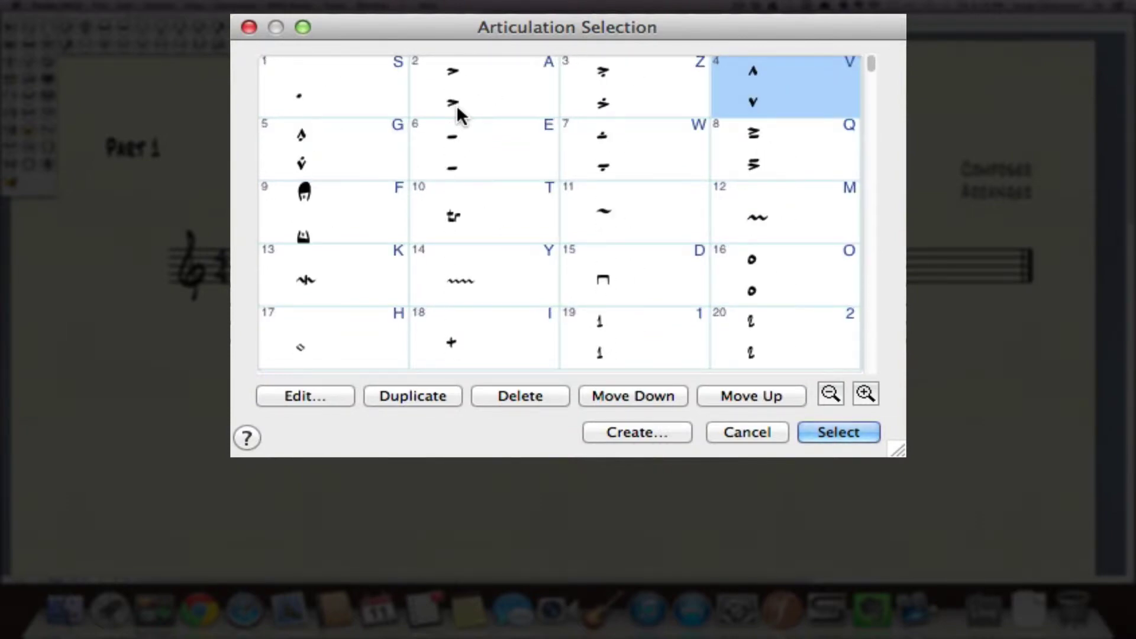
{"action": "key", "text": "Left"}
{"action": "key", "text": "Left"}
{"action": "key", "text": "Left"}
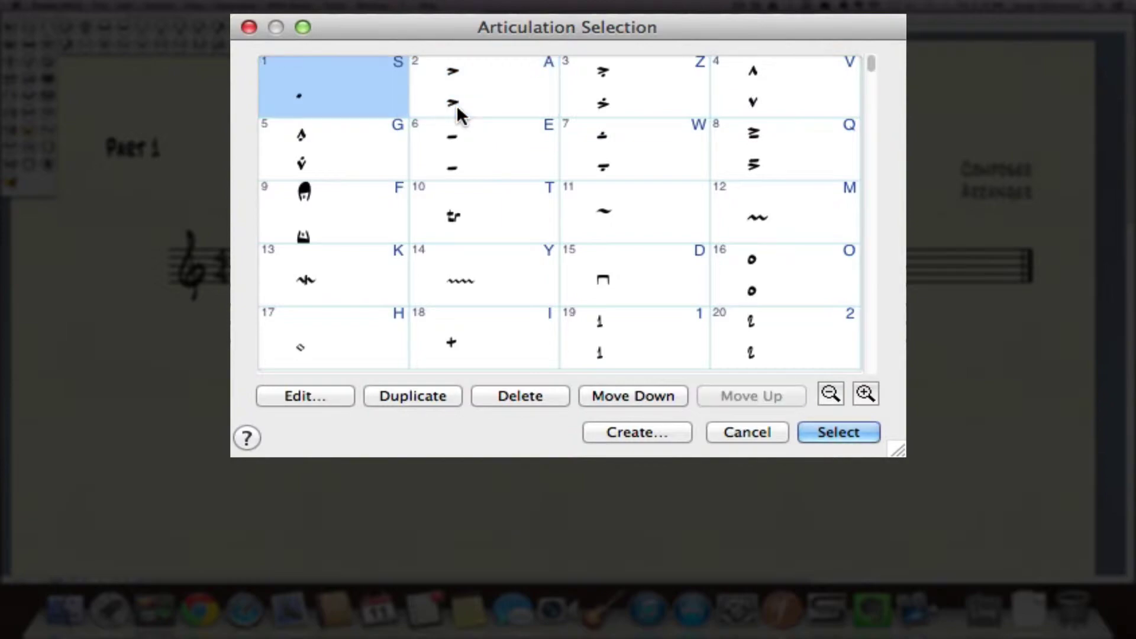
{"action": "key", "text": "Return"}
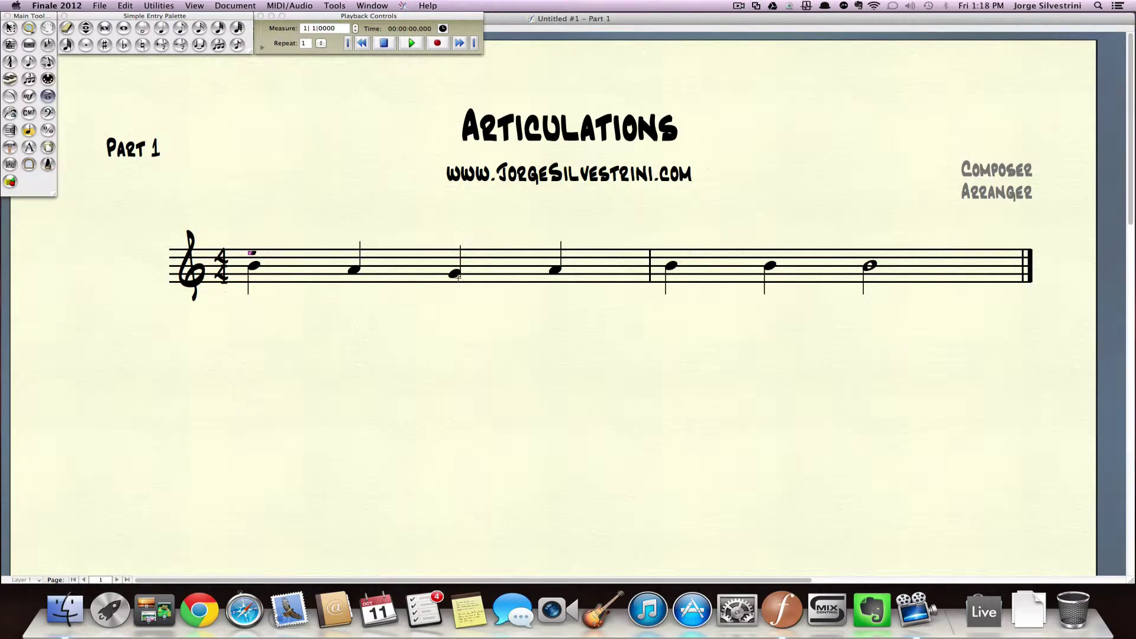
Step: Place a marcato accent below the second note and nudge it slightly left
{"action": "left_click", "coordinate": [354, 268]}
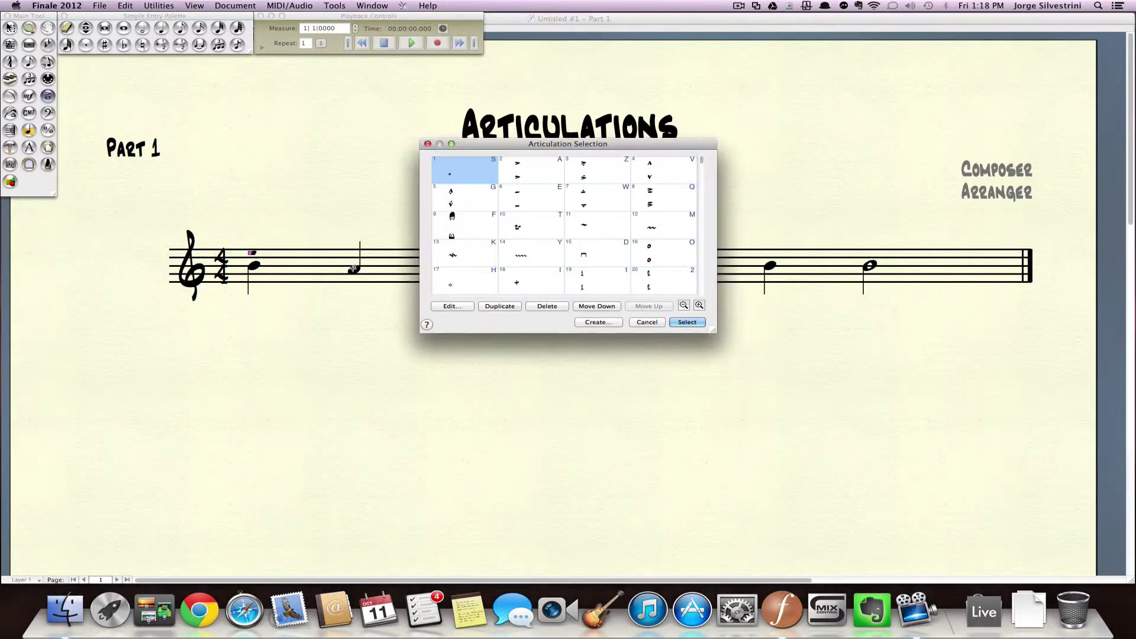
{"action": "left_click", "coordinate": [653, 167]}
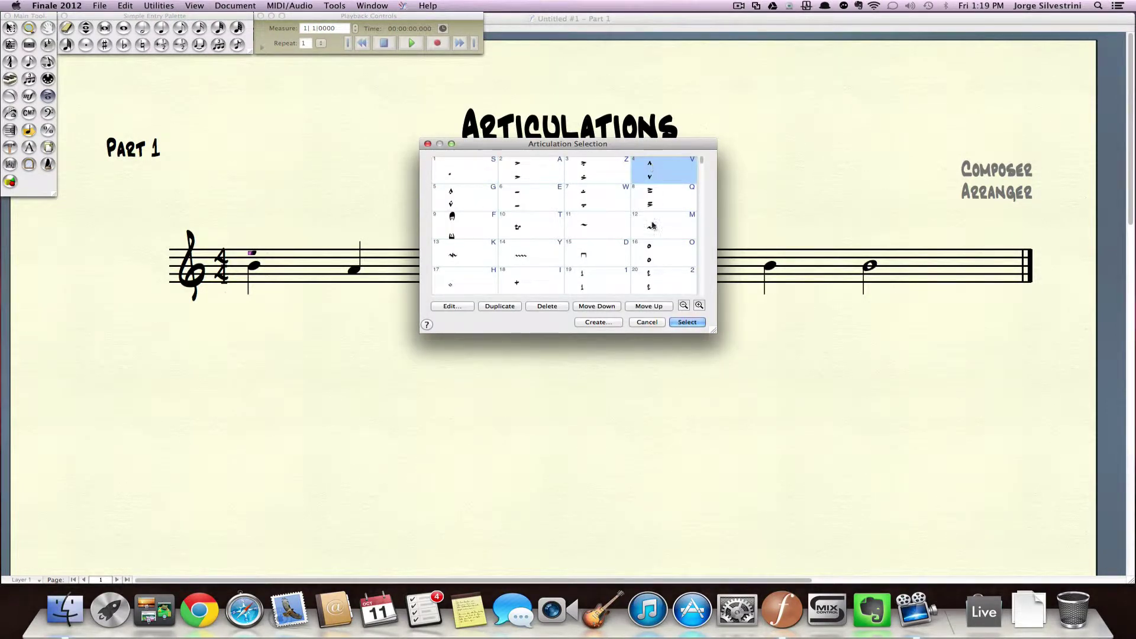
{"action": "left_click", "coordinate": [687, 321]}
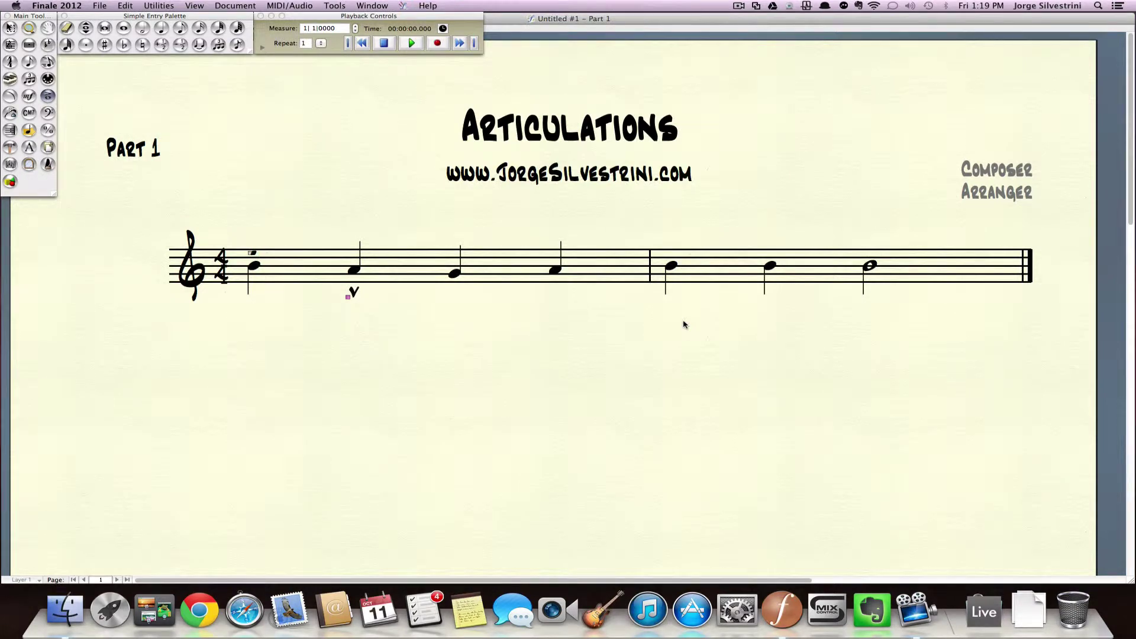
{"action": "key", "text": "Escape"}
{"action": "left_click", "coordinate": [352, 293]}
{"action": "key", "text": "Right"}
{"action": "key", "text": "Right"}
{"action": "key", "text": "Right"}
{"action": "key", "text": "Left"}
{"action": "key", "text": "Left"}
{"action": "key", "text": "Left"}
{"action": "key", "text": "Left"}
{"action": "key", "text": "Left"}
{"action": "key", "text": "Left"}
{"action": "key", "text": "Left"}
{"action": "key", "text": "Left"}
{"action": "key", "text": "Left"}
{"action": "key", "text": "Left"}
{"action": "key", "text": "Left"}
{"action": "key", "text": "Left"}
{"action": "key", "text": "Left"}
{"action": "key", "text": "Left"}
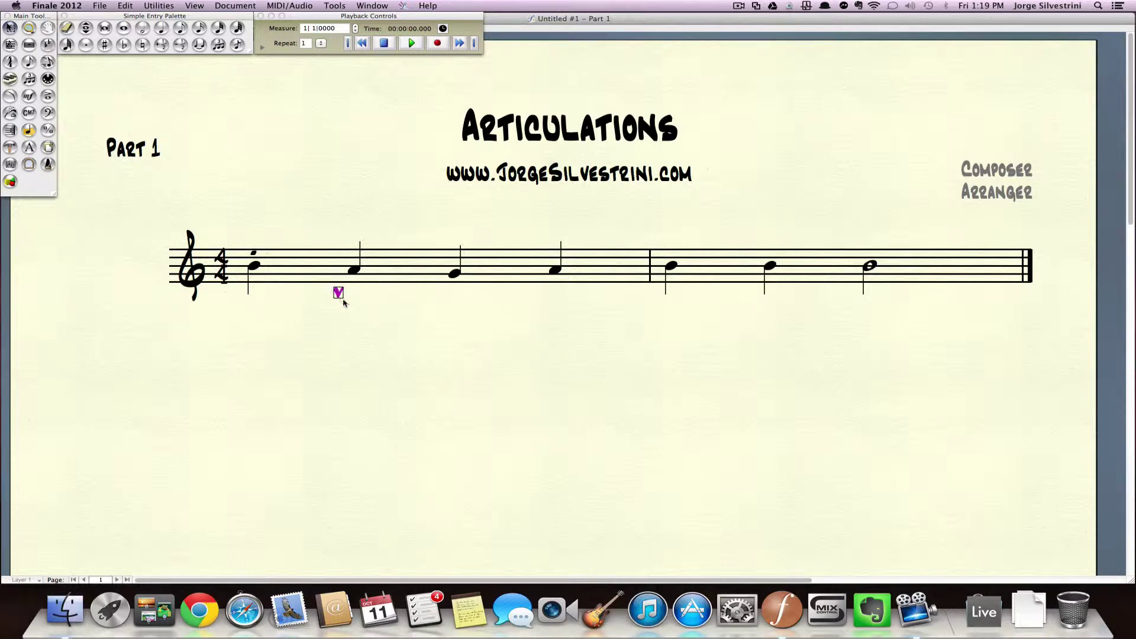
Step: Relink the marcato accent to the score so it sits directly under the A
{"action": "right_click", "coordinate": [339, 296]}
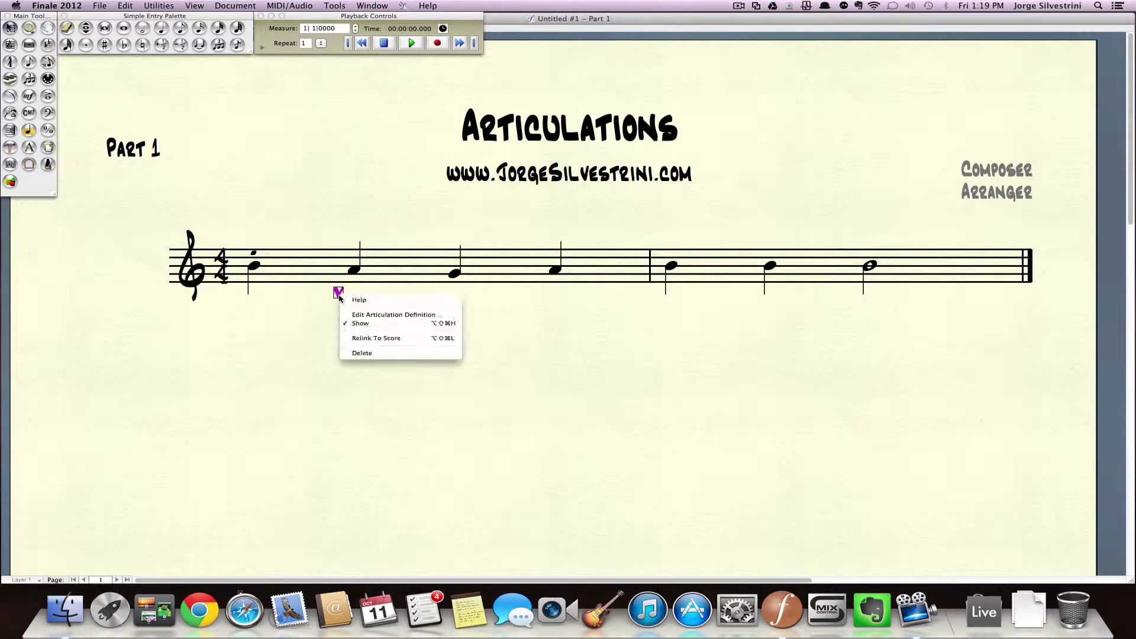
{"action": "left_click", "coordinate": [358, 340]}
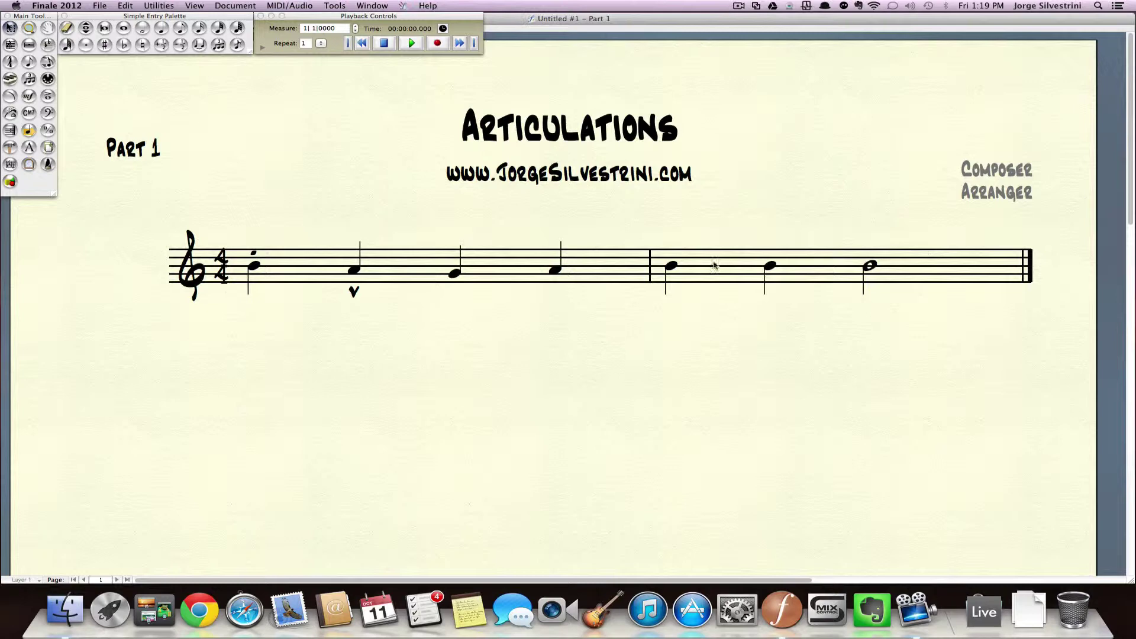
Step: Re-enter measure 2's opening notes as quarter-note B's in Simple Entry
{"action": "double_click", "coordinate": [670, 267]}
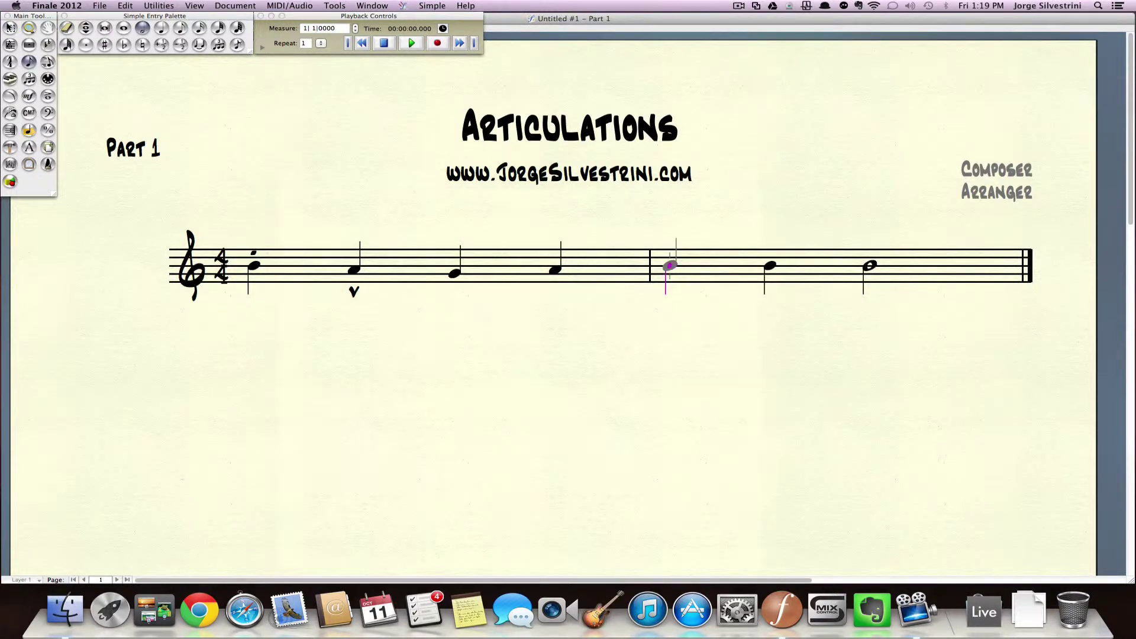
{"action": "key", "text": "Right"}
{"action": "key", "text": "Right"}
{"action": "key", "text": "BackSpace"}
{"action": "key", "text": "BackSpace"}
{"action": "key", "text": "BackSpace"}
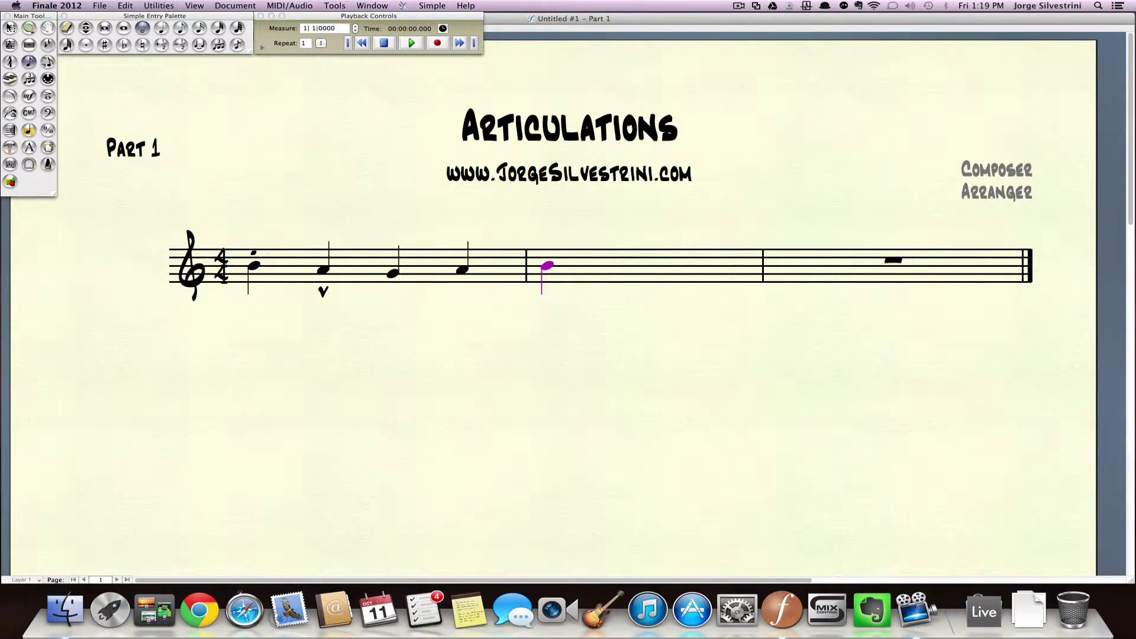
{"action": "key", "text": "6"}
{"action": "key", "text": "b"}
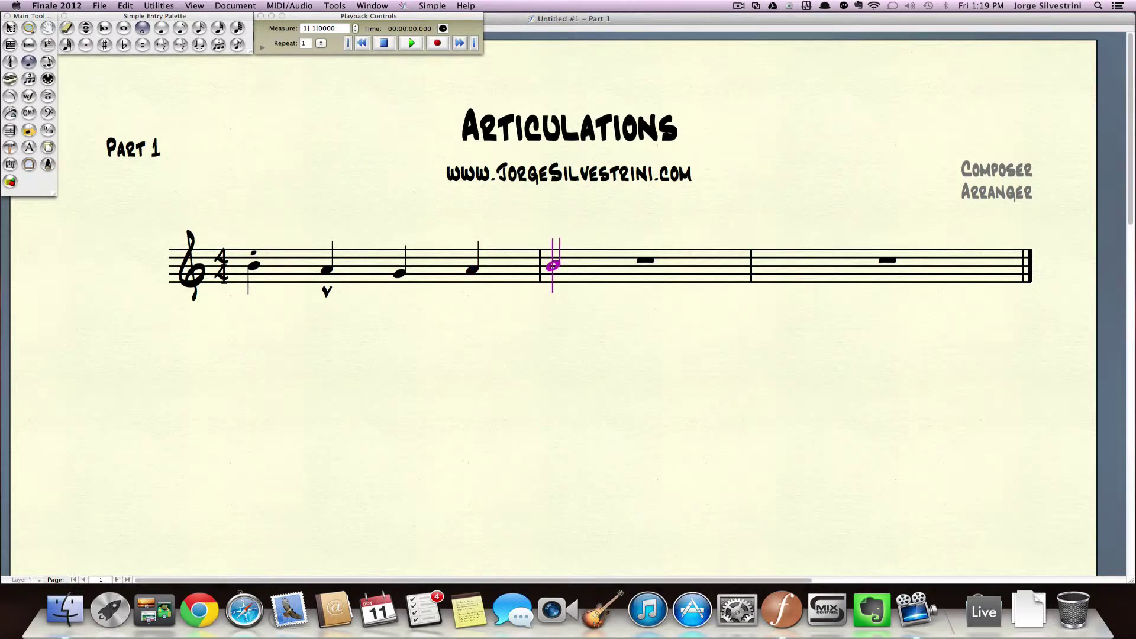
{"action": "key", "text": "5"}
{"action": "key", "text": "b"}
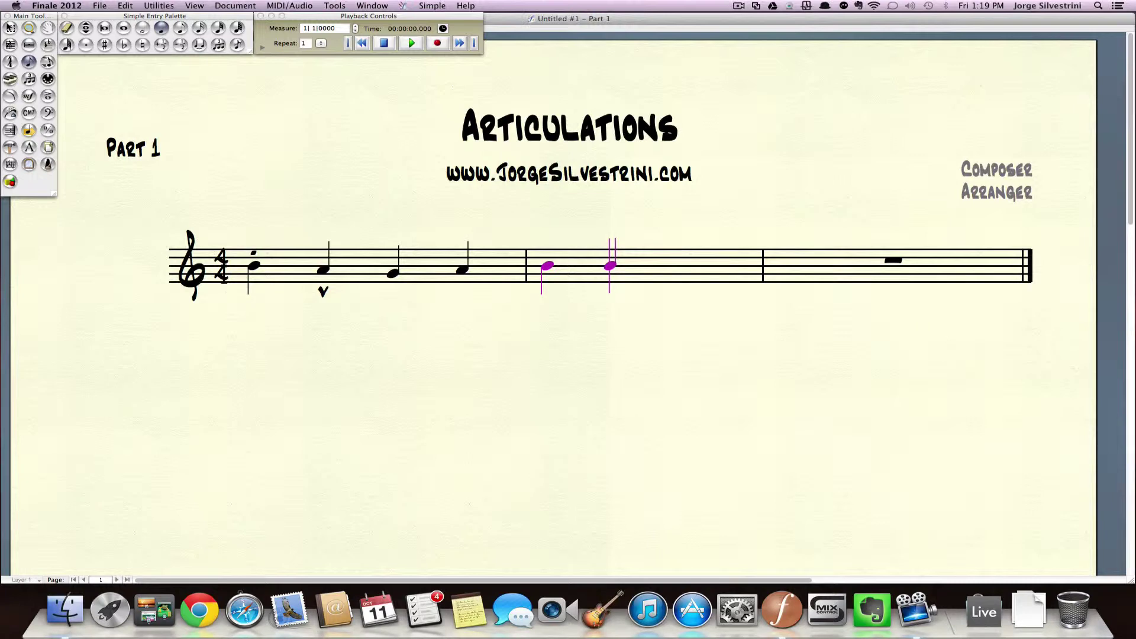
Step: Add a staccato to one B and an accent-tenuto to the next B, then advance
{"action": "key", "text": "asterisk"}
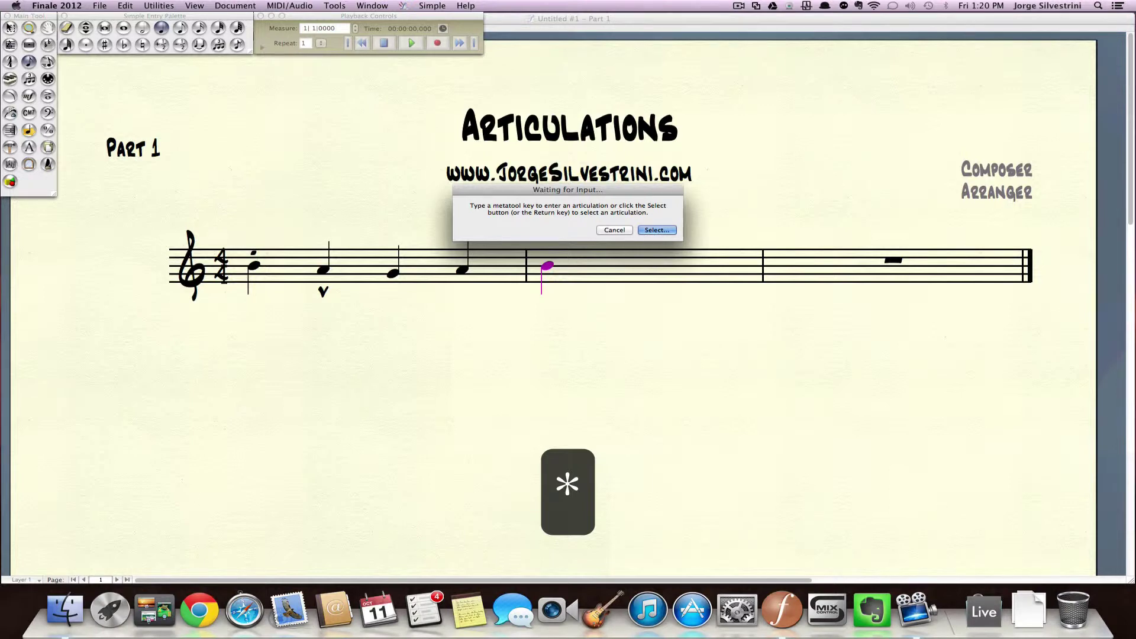
{"action": "key", "text": "s"}
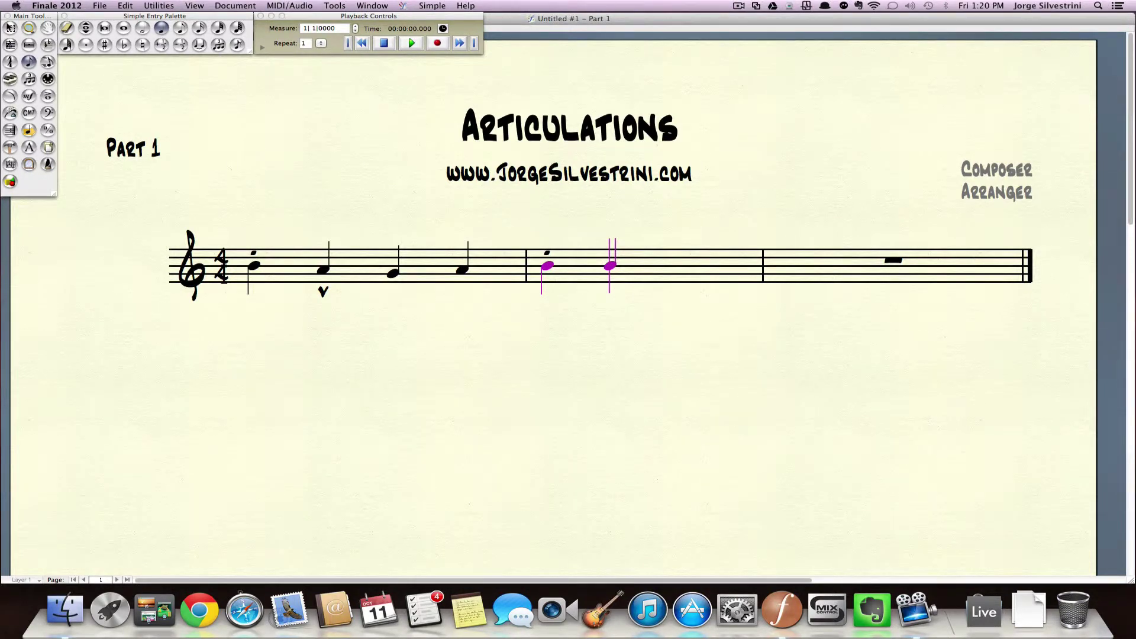
{"action": "key", "text": "b"}
{"action": "key", "text": "asterisk"}
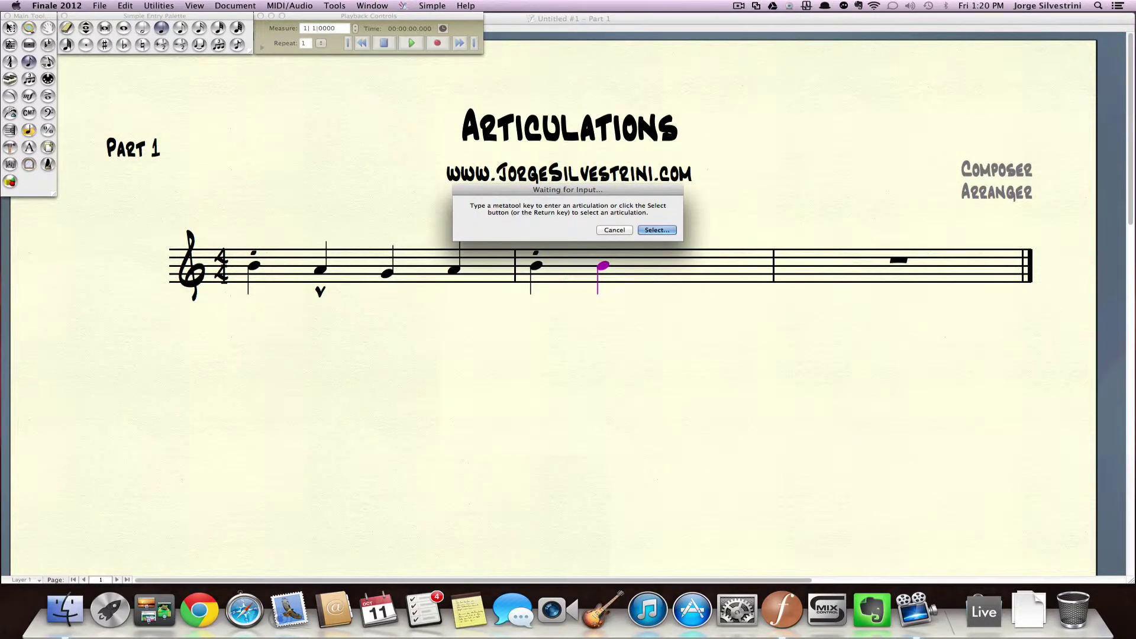
{"action": "key", "text": "a"}
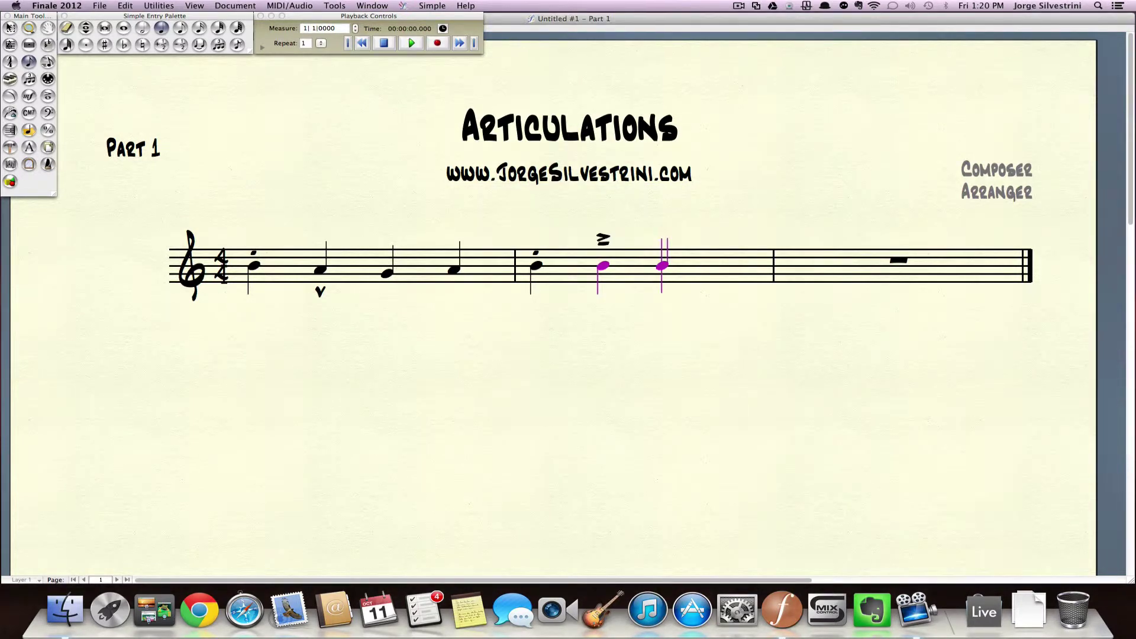
{"action": "key", "text": "Right"}
{"action": "key", "text": "asterisk"}
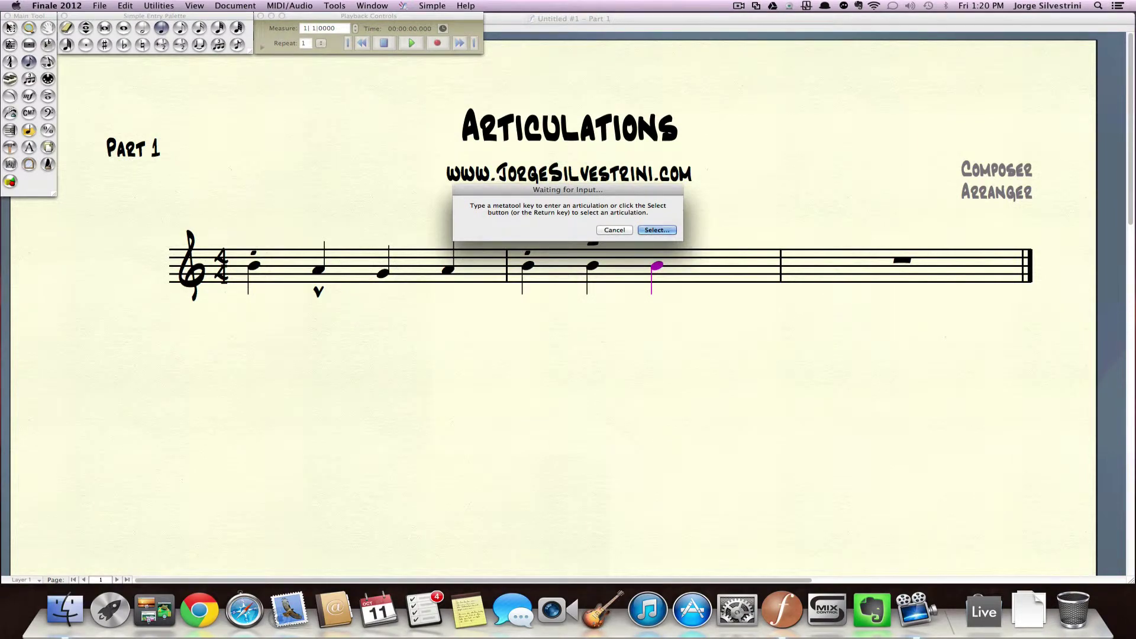
Step: Put a trill on measure 2's third B, make the last beat a quarter rest, and raise the trill
{"action": "key", "text": "Return"}
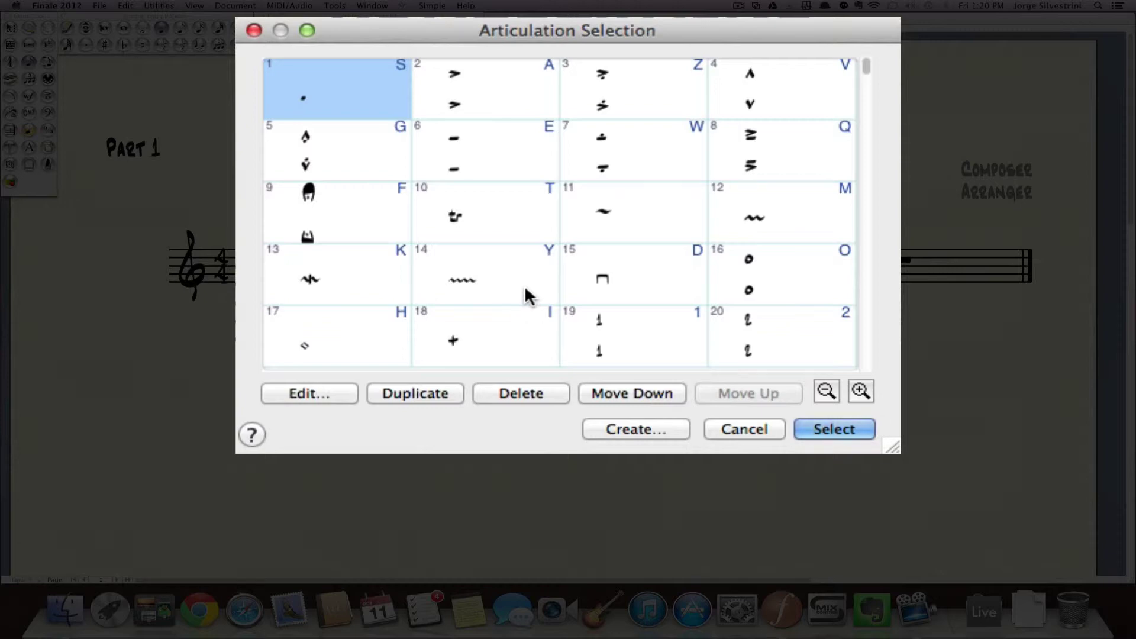
{"action": "key", "text": "Return"}
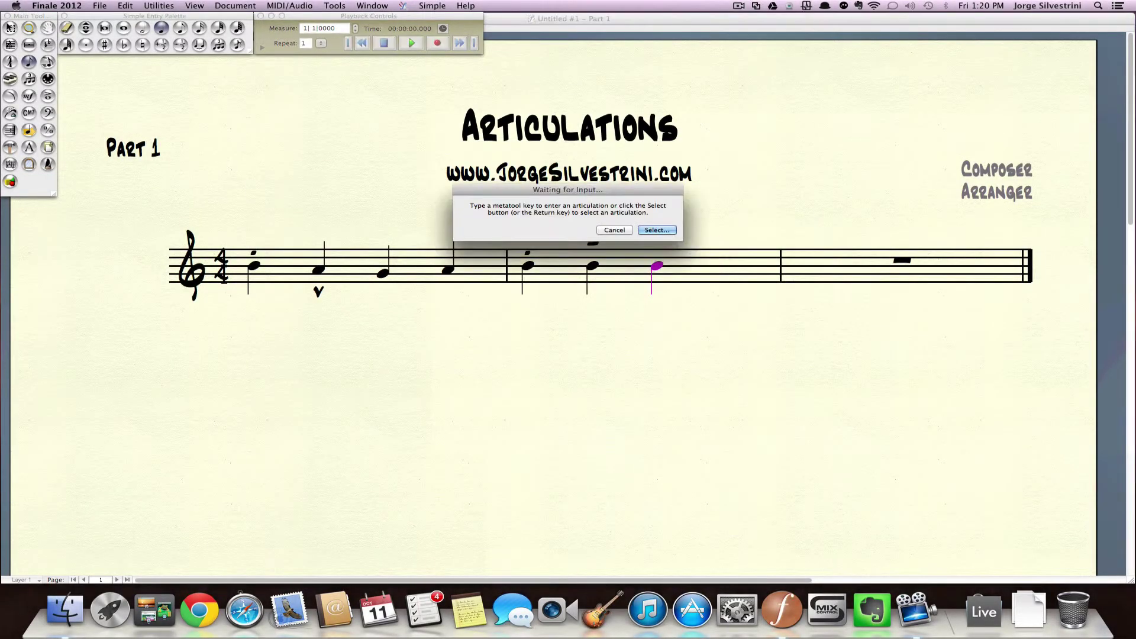
{"action": "key", "text": "t"}
{"action": "key", "text": "Delete"}
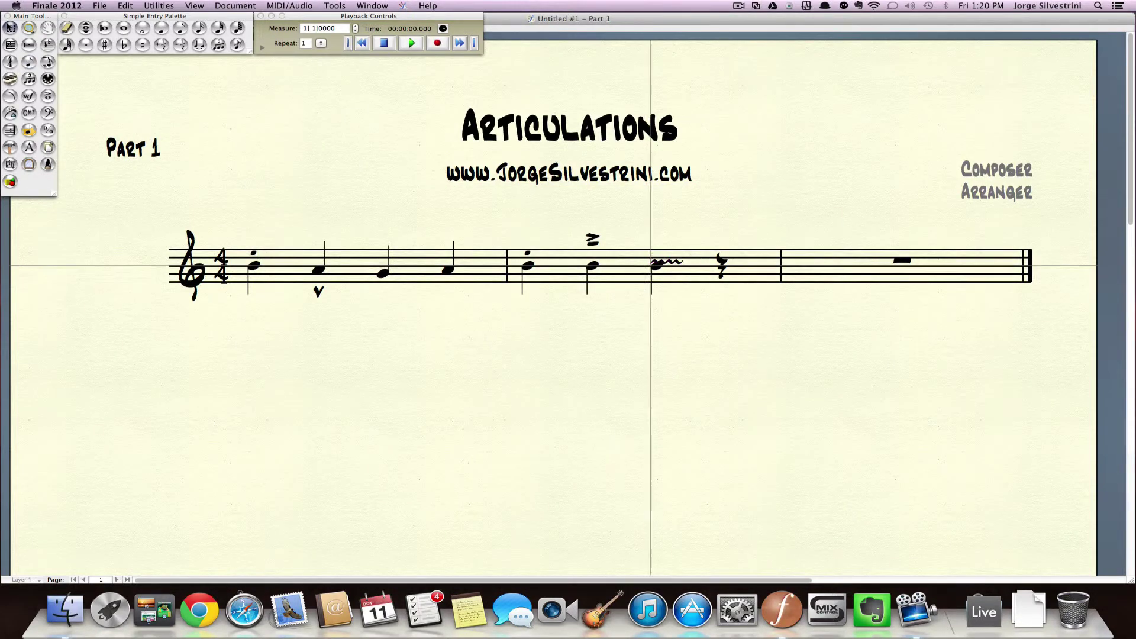
{"action": "left_click_drag", "start_coordinate": [651, 266], "coordinate": [642, 246]}
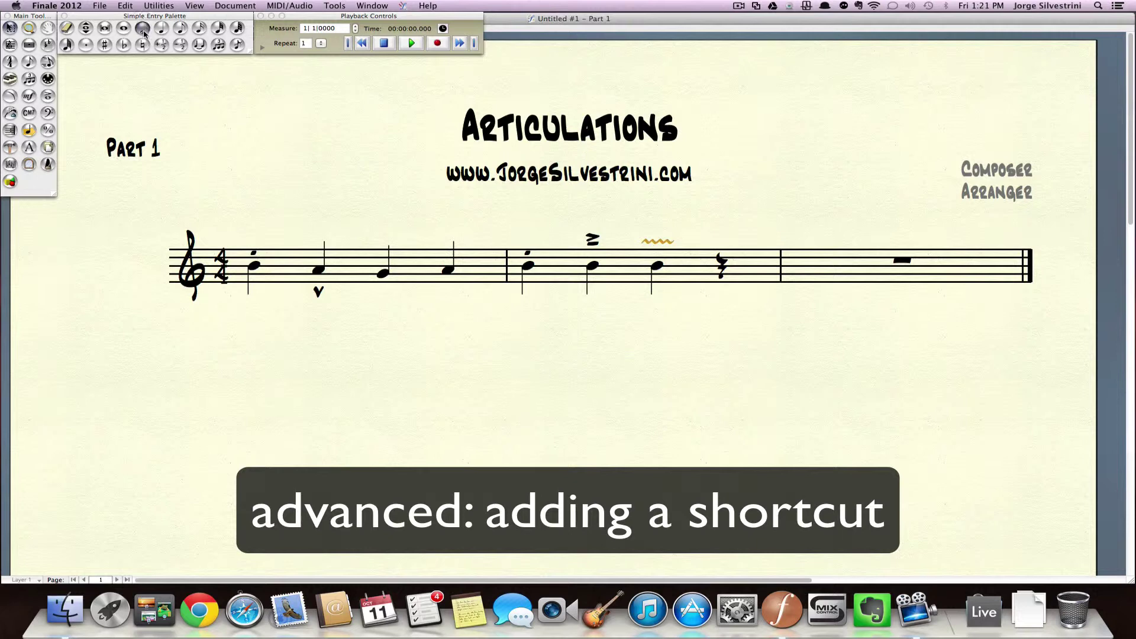
Step: Open Edit Keyboard Shortcuts from Simple Entry Options, keeping the Simple Entry mode
{"action": "left_click", "coordinate": [36, 79]}
{"action": "left_click", "coordinate": [31, 63]}
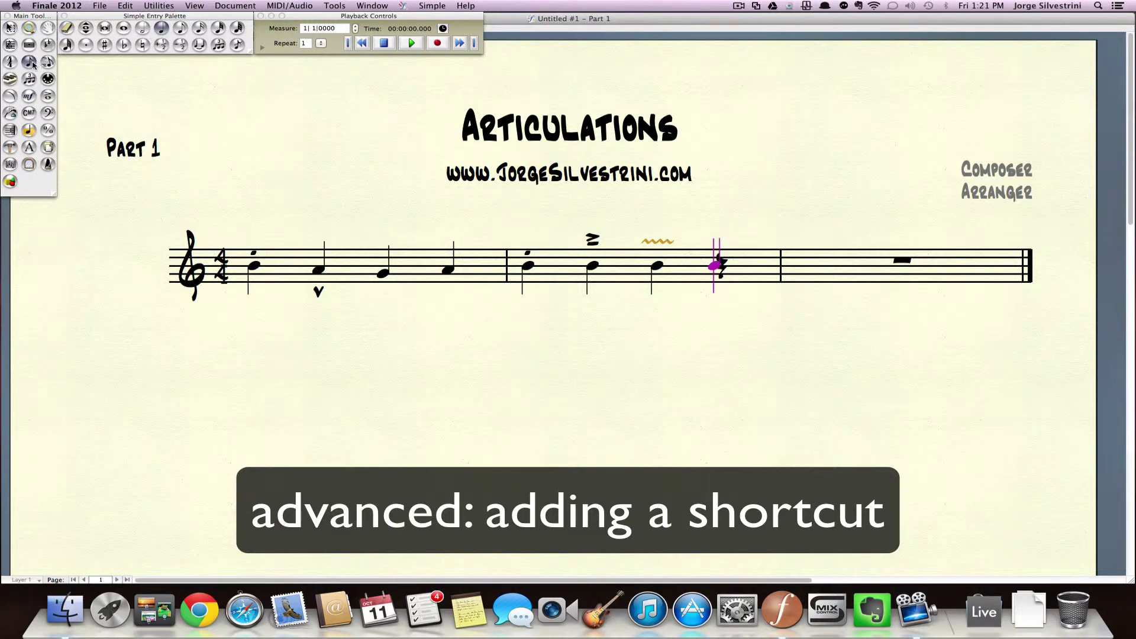
{"action": "left_click", "coordinate": [433, 6]}
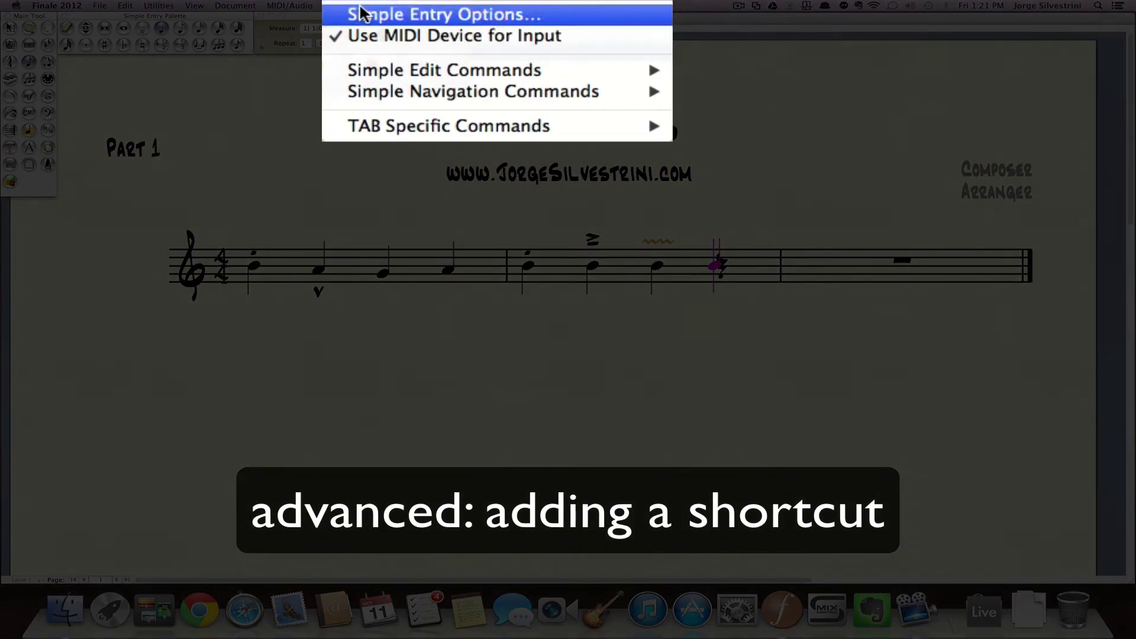
{"action": "left_click", "coordinate": [362, 15]}
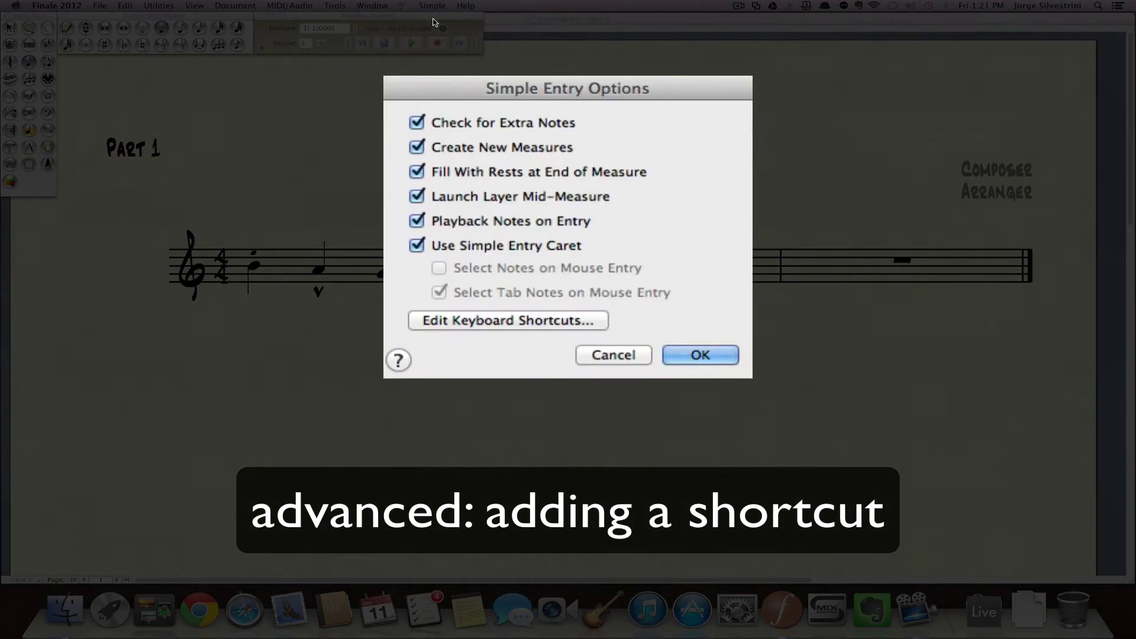
{"action": "left_click", "coordinate": [481, 316]}
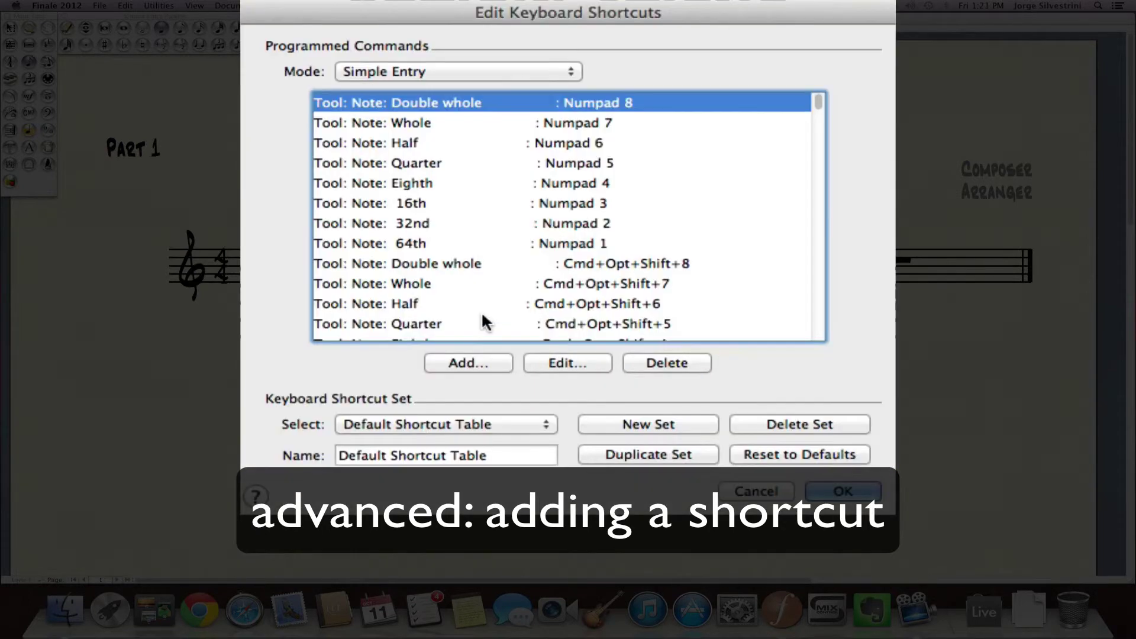
{"action": "left_click", "coordinate": [444, 71]}
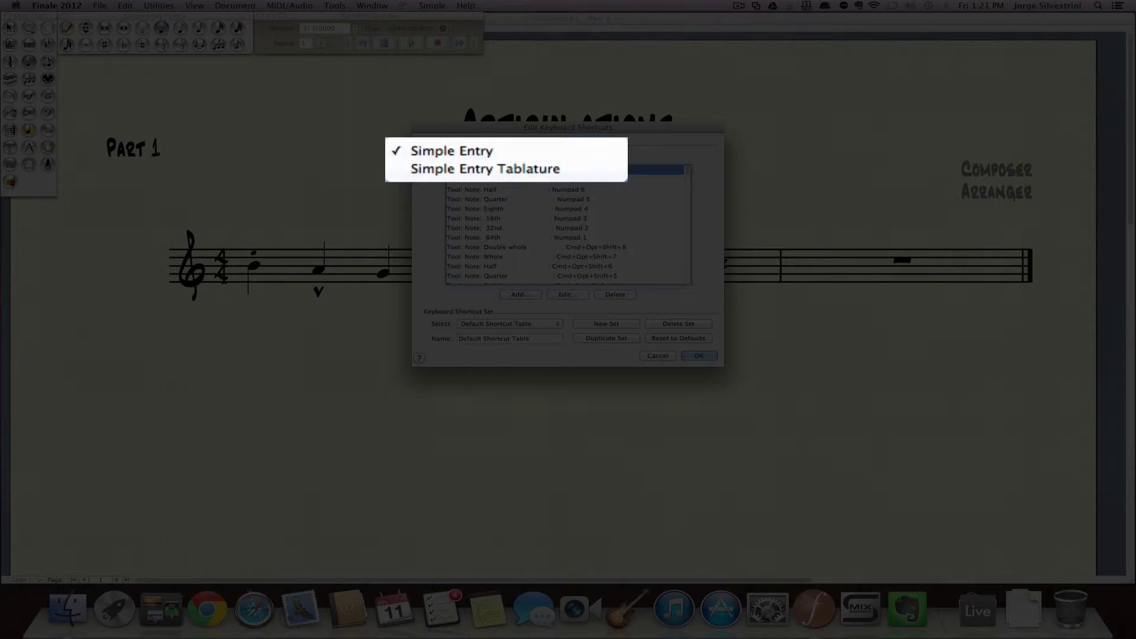
{"action": "left_click", "coordinate": [444, 71]}
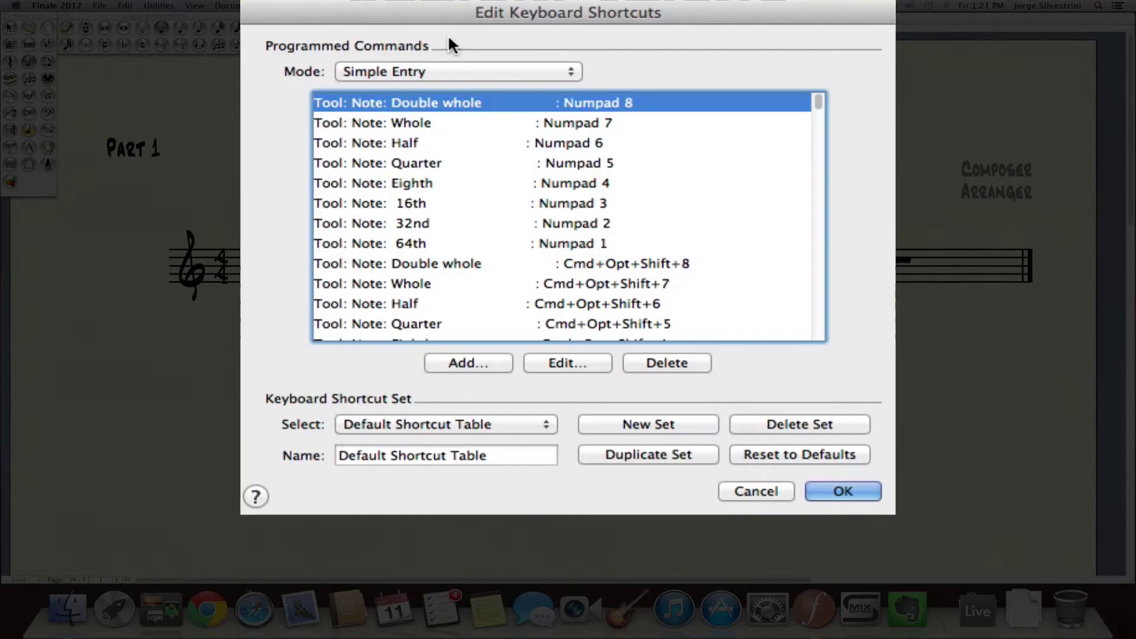
Step: Assign the backtick key to Add/change items: Articulation and confirm the shortcut
{"action": "left_click", "coordinate": [474, 362]}
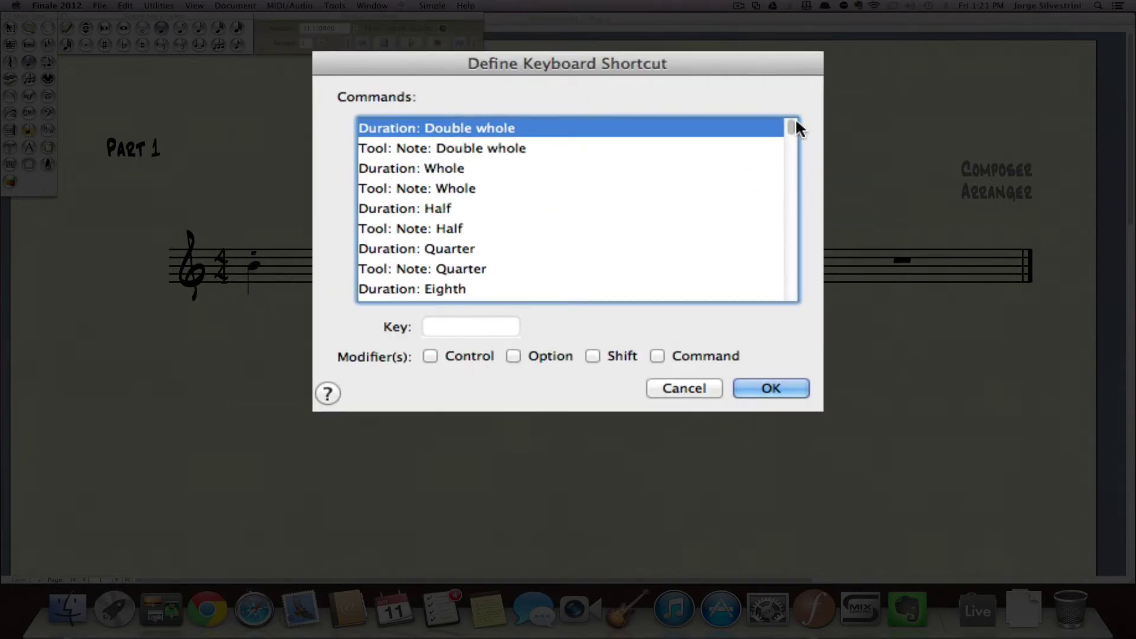
{"action": "left_click_drag", "start_coordinate": [789, 127], "coordinate": [793, 294]}
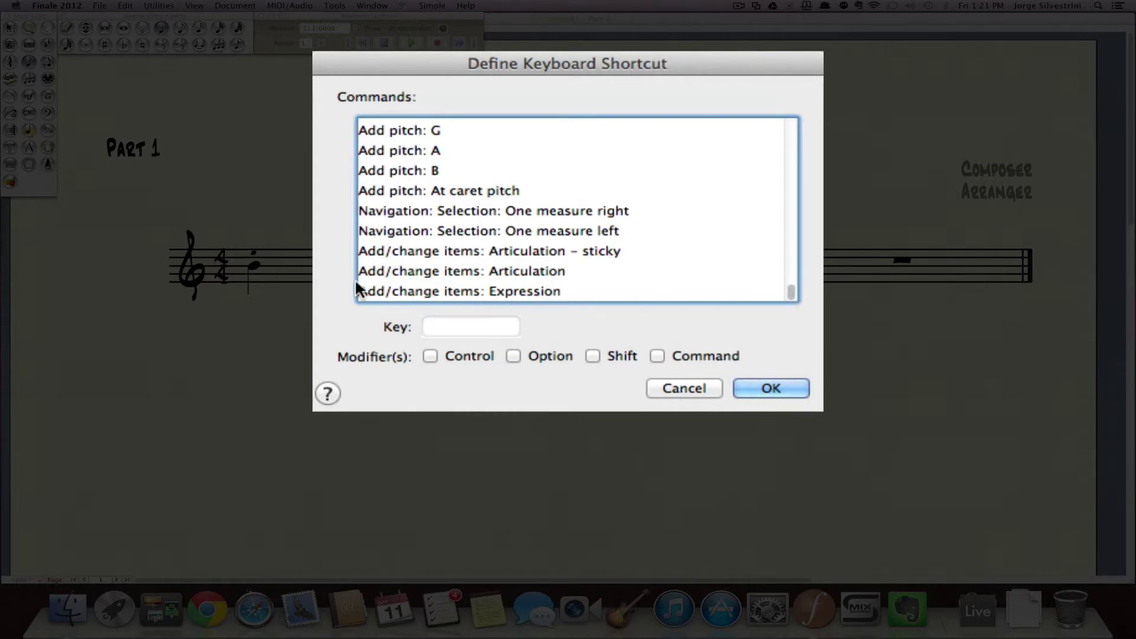
{"action": "left_click", "coordinate": [511, 271]}
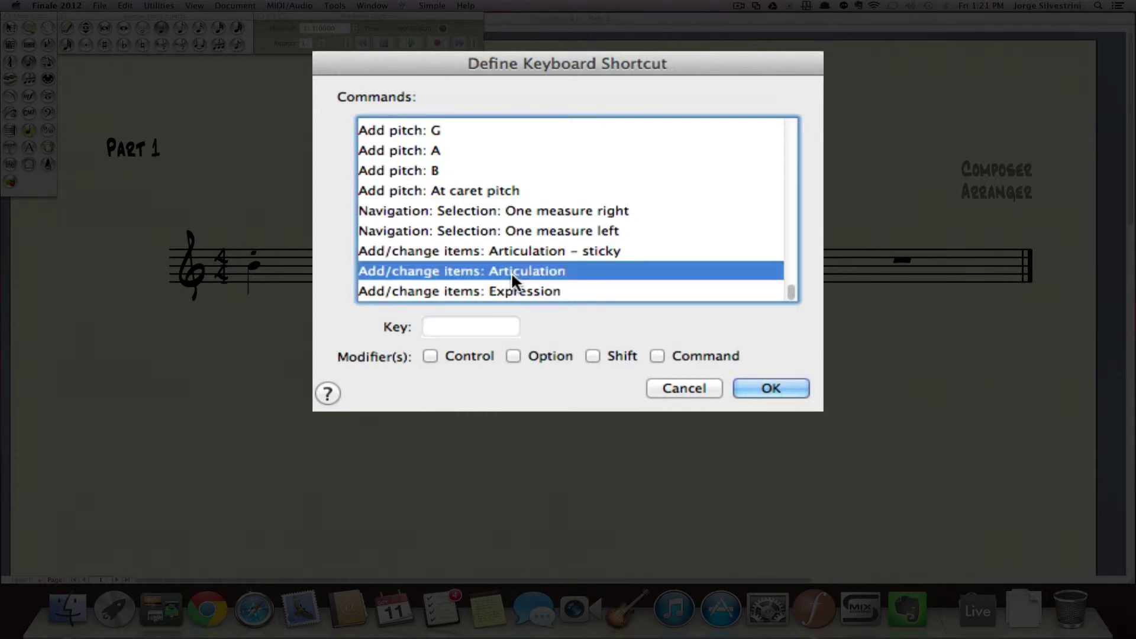
{"action": "left_click", "coordinate": [468, 328]}
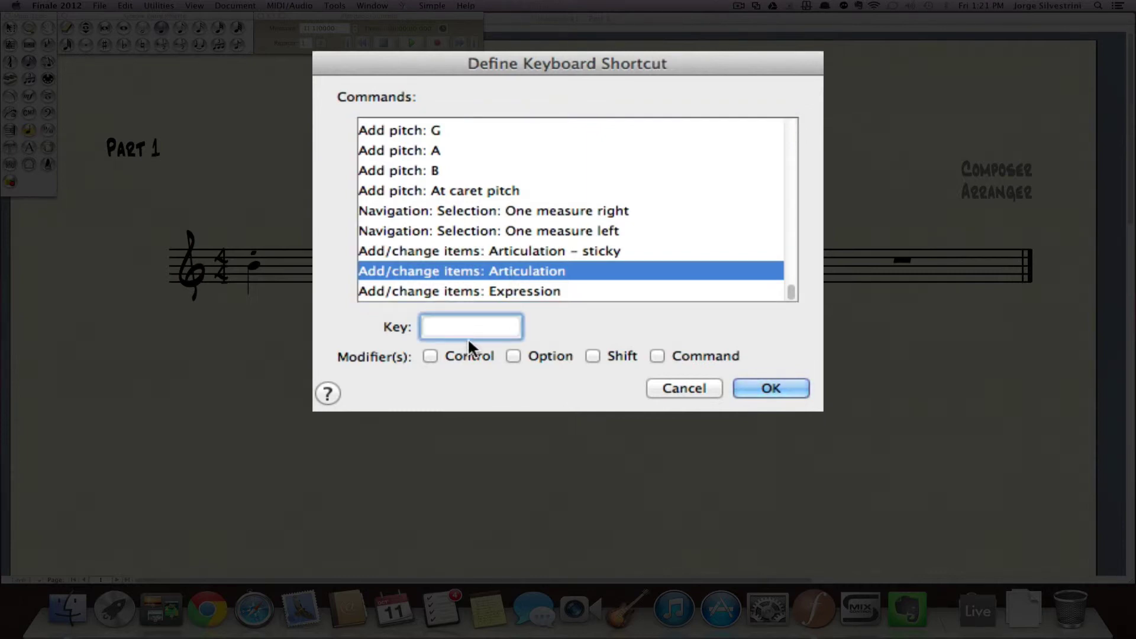
{"action": "type", "text": "`"}
{"action": "left_click", "coordinate": [763, 385]}
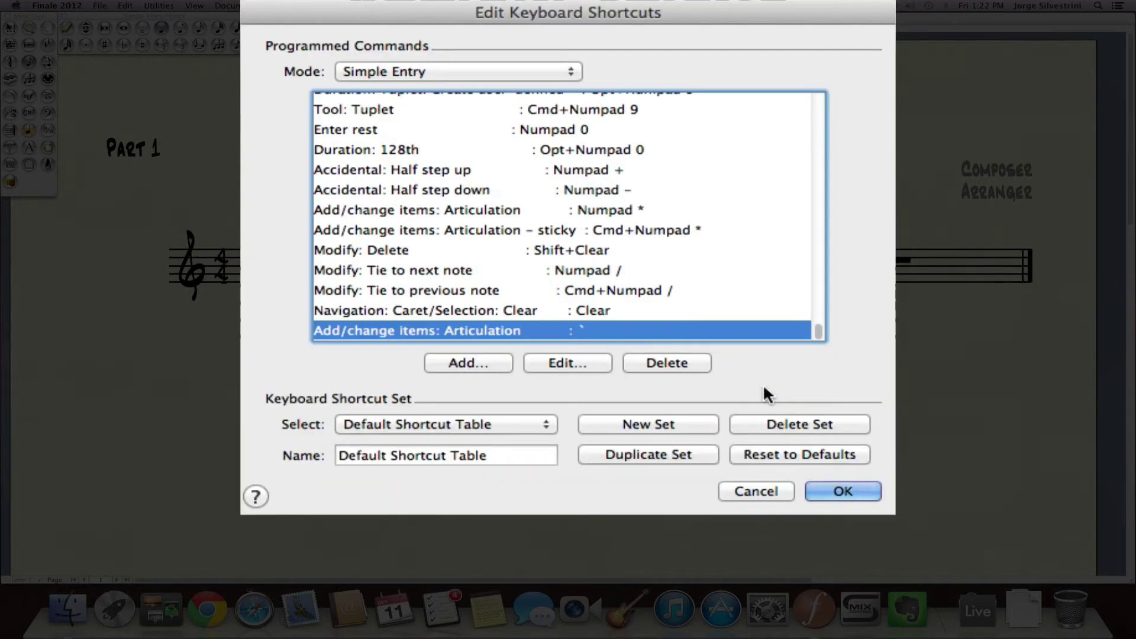
{"action": "left_click", "coordinate": [822, 487]}
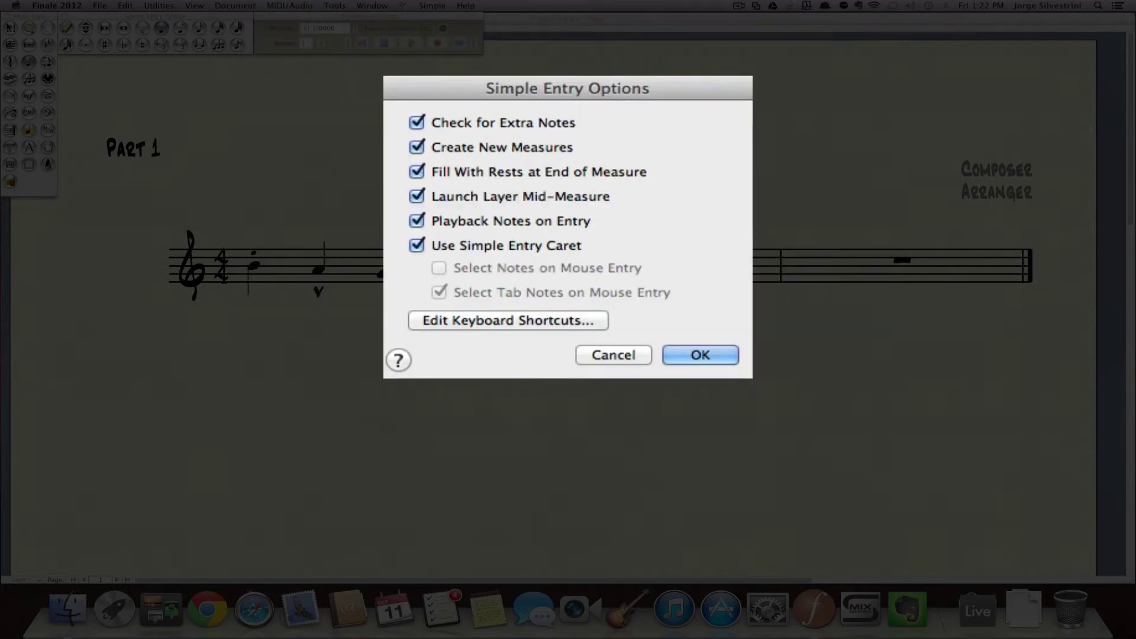
Step: Add a tenuto to measure 1's G and a trill to its A using the articulation key
{"action": "left_click", "coordinate": [710, 356]}
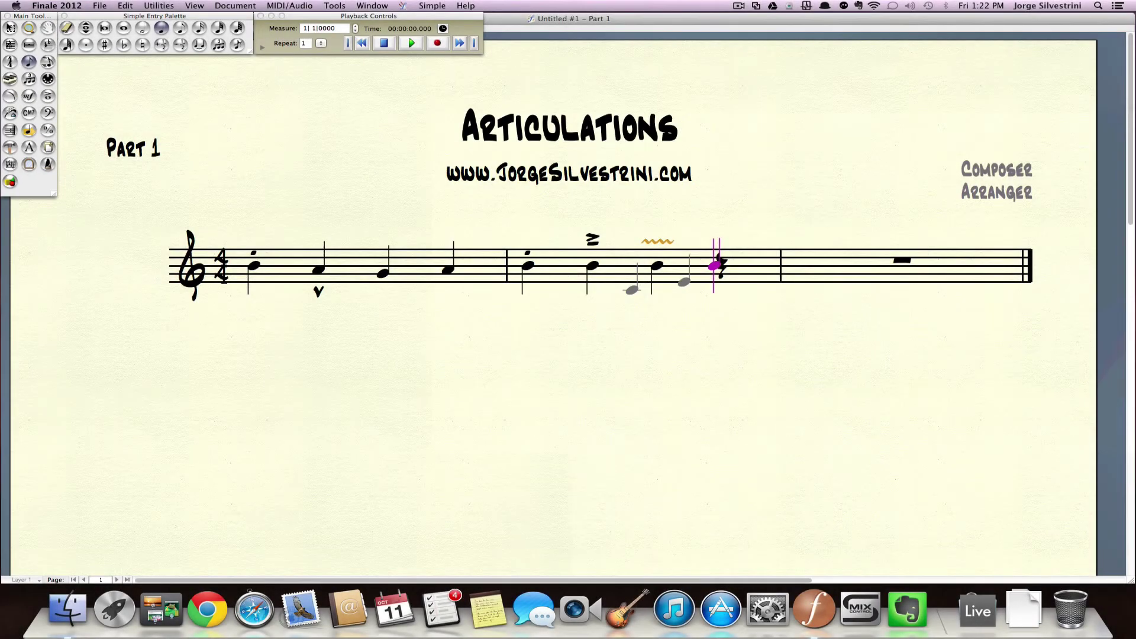
{"action": "key", "text": "Escape"}
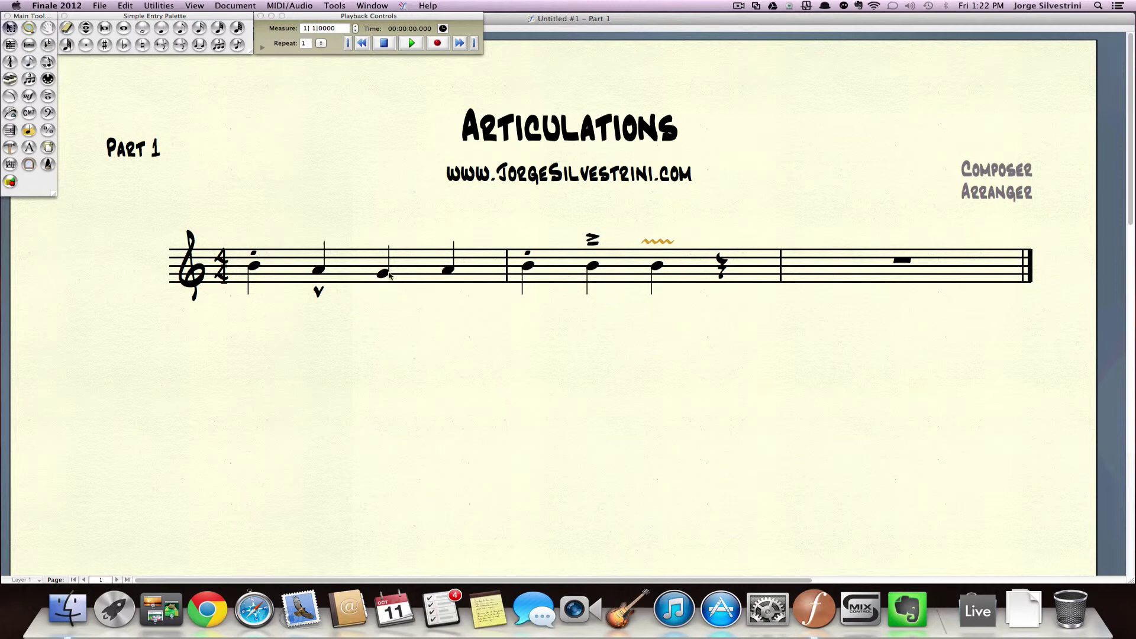
{"action": "double_click", "coordinate": [383, 275]}
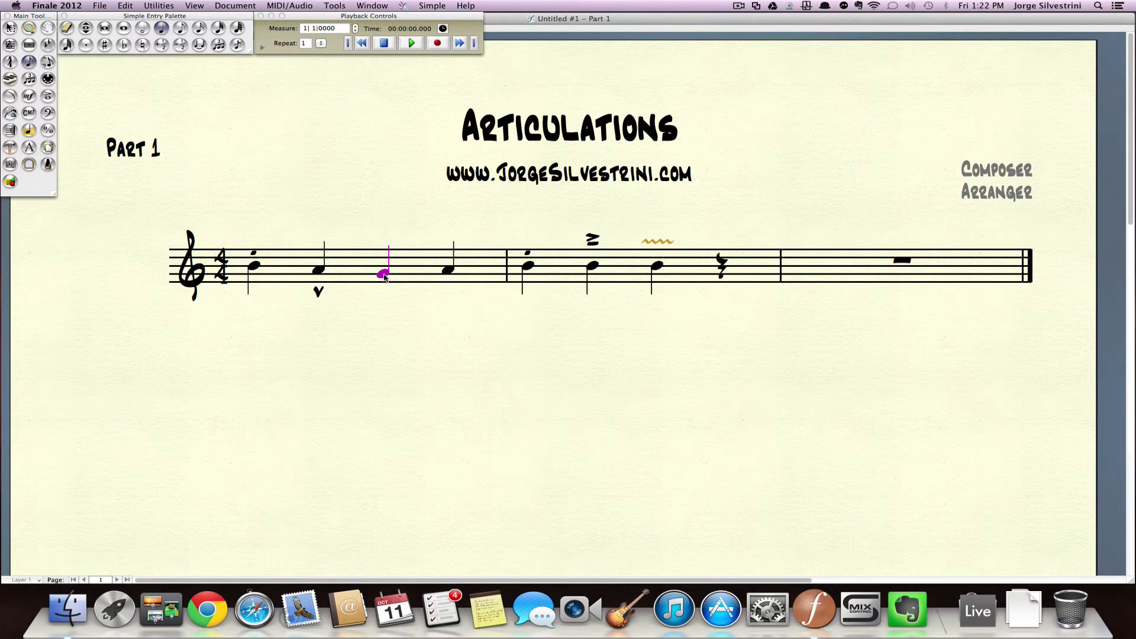
{"action": "key", "text": "asterisk"}
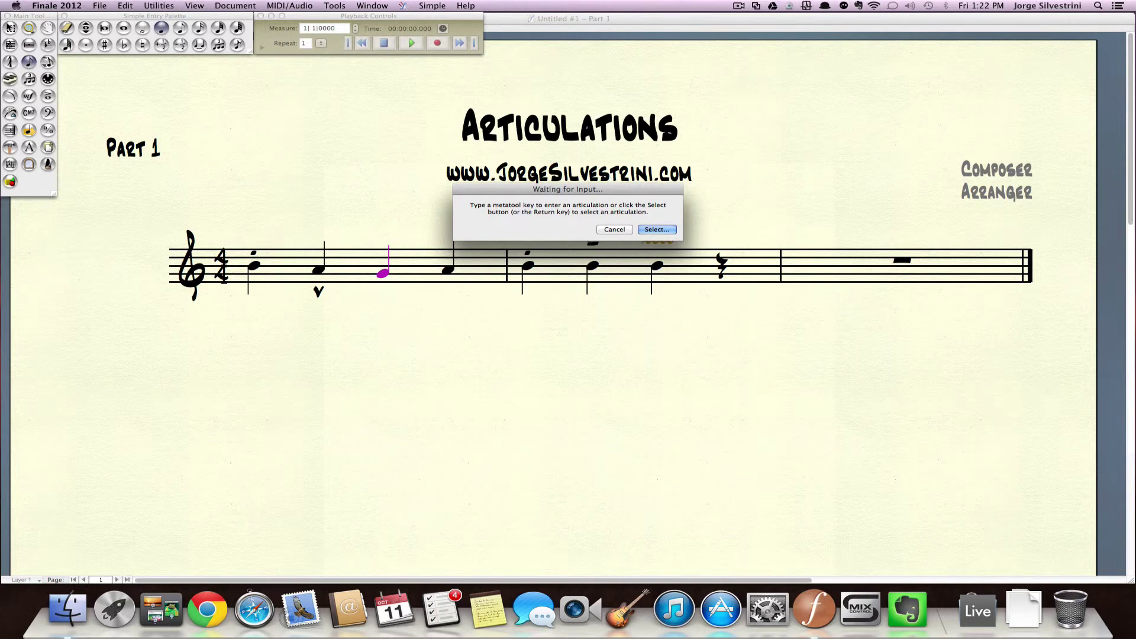
{"action": "key", "text": "t"}
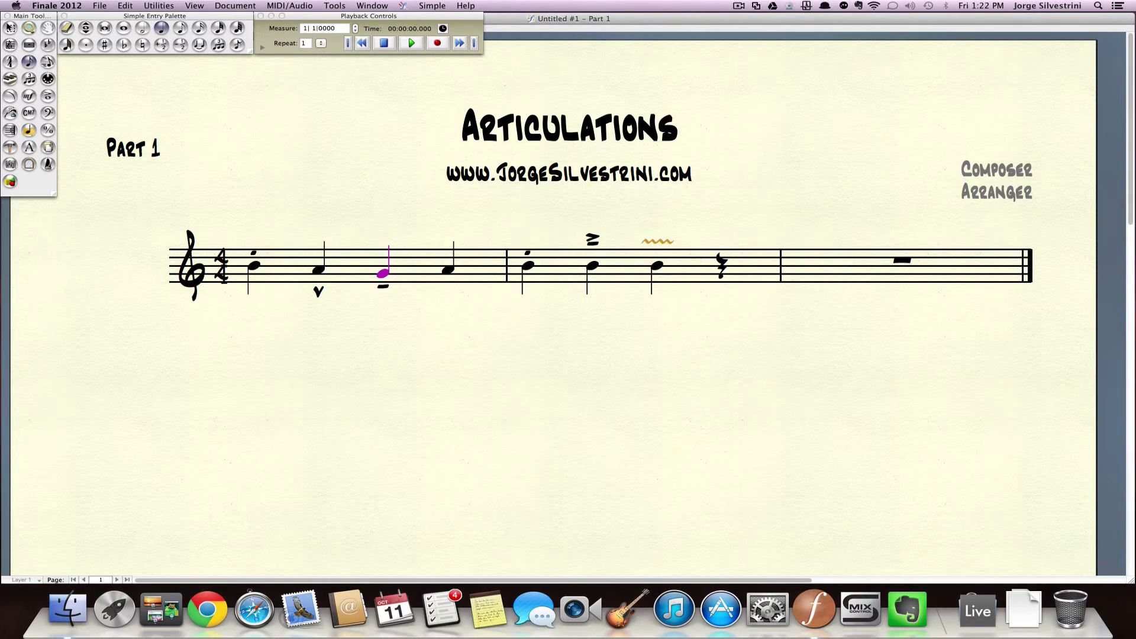
{"action": "left_click", "coordinate": [447, 269]}
{"action": "key", "text": "asterisk"}
{"action": "key", "text": "r"}
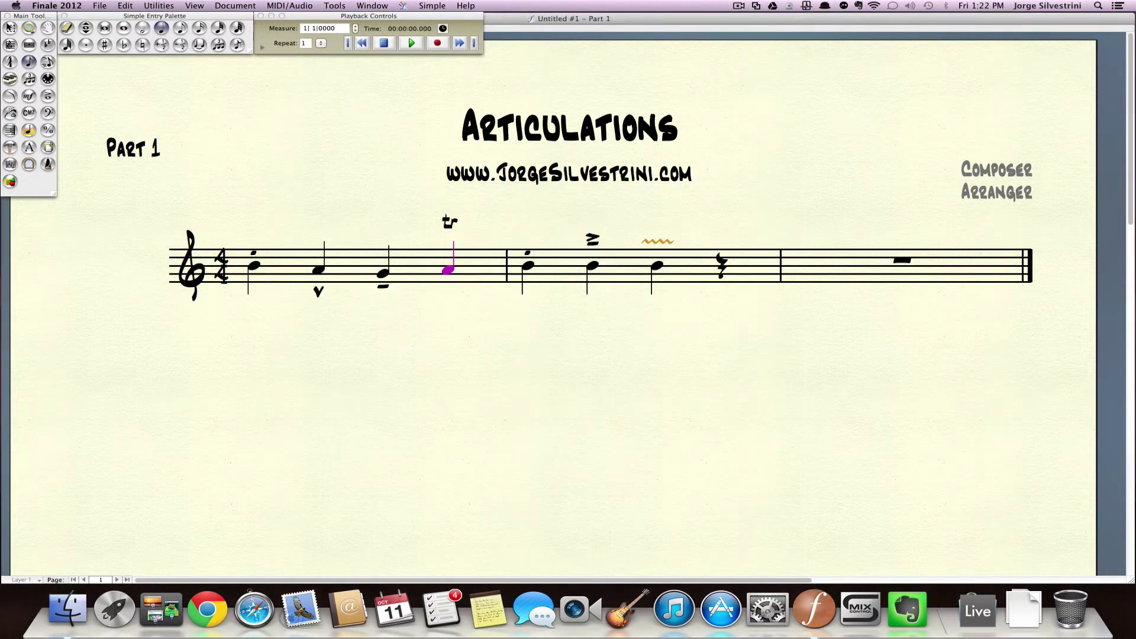